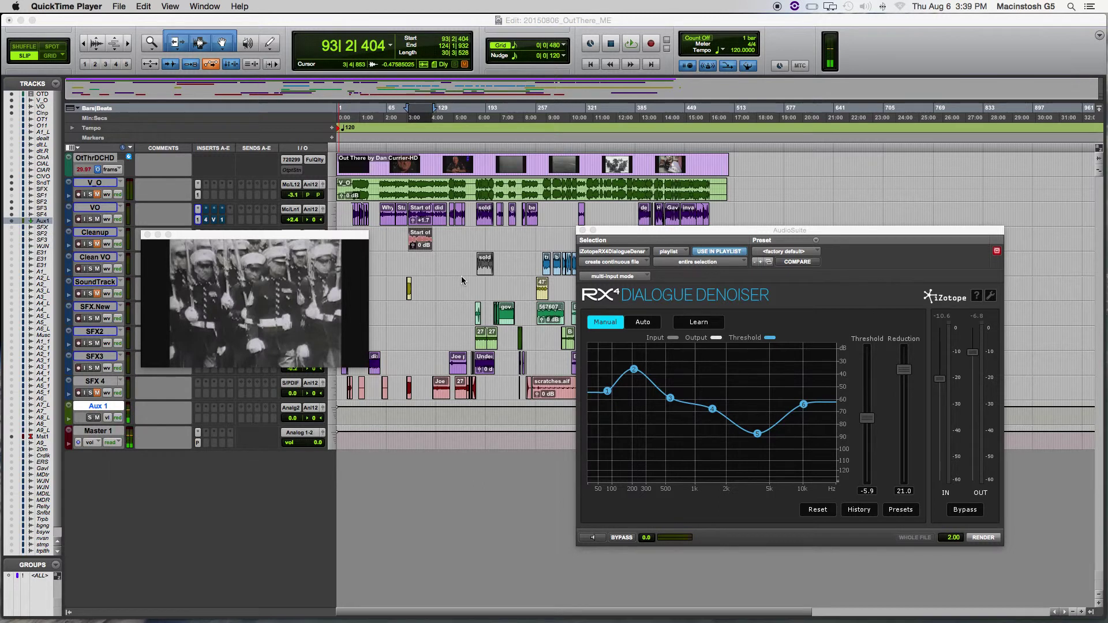
Close the AudioSuite RX4 Dialogue Denoiser window.
left_click(582, 230)
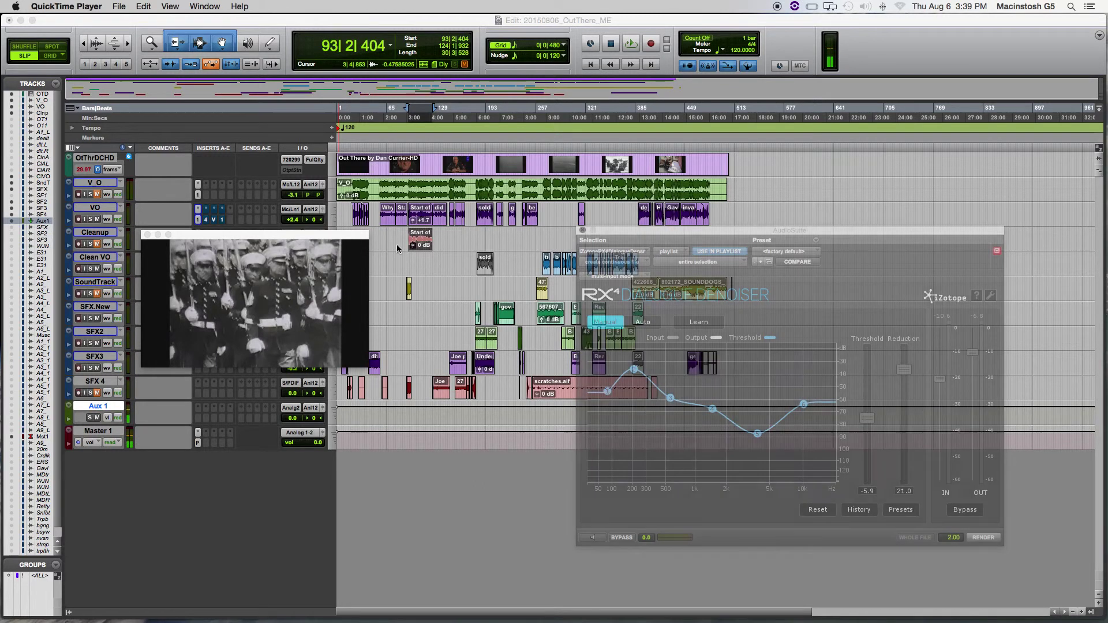
Place the QuickTime video window at the upper right, enlarge it, and raise it slightly.
left_click_drag(328, 236, 888, 131)
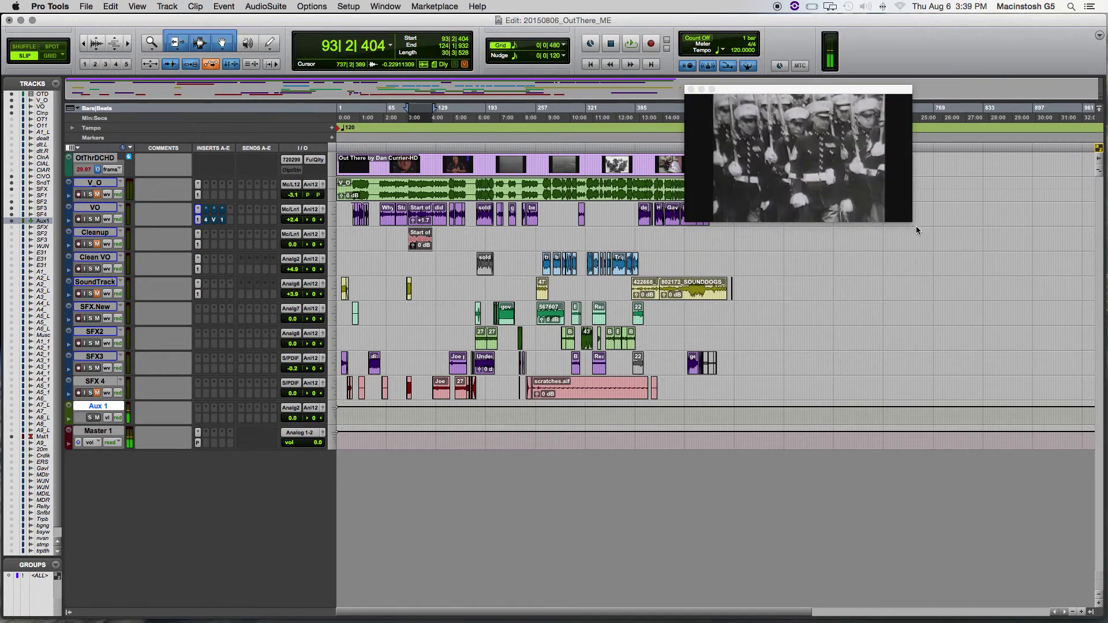
left_click_drag(915, 226, 1059, 307)
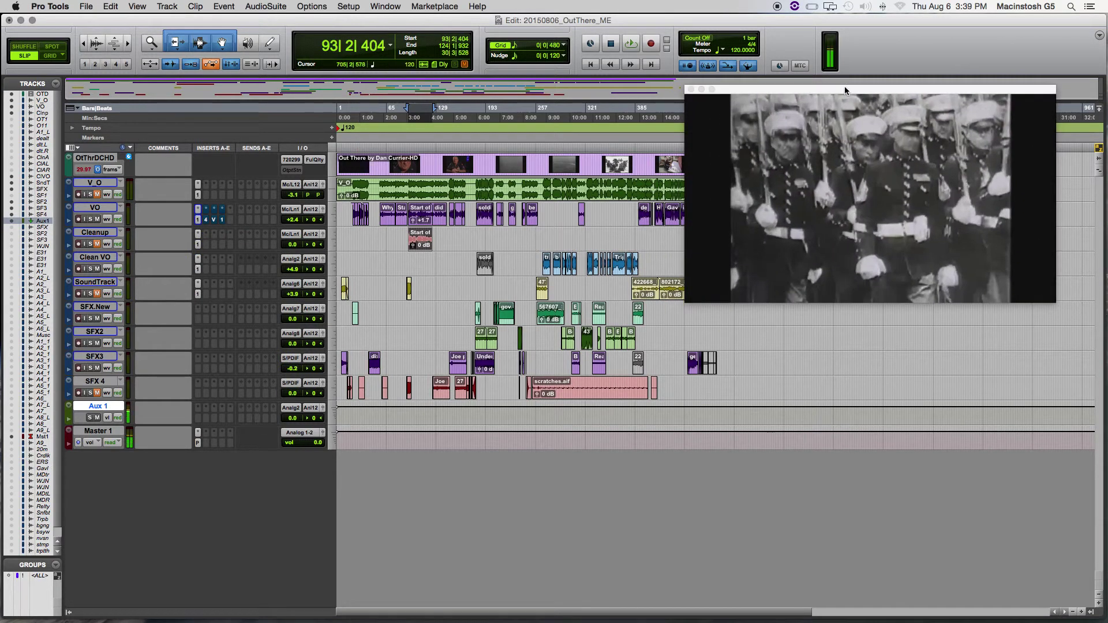
left_click_drag(844, 88, 846, 69)
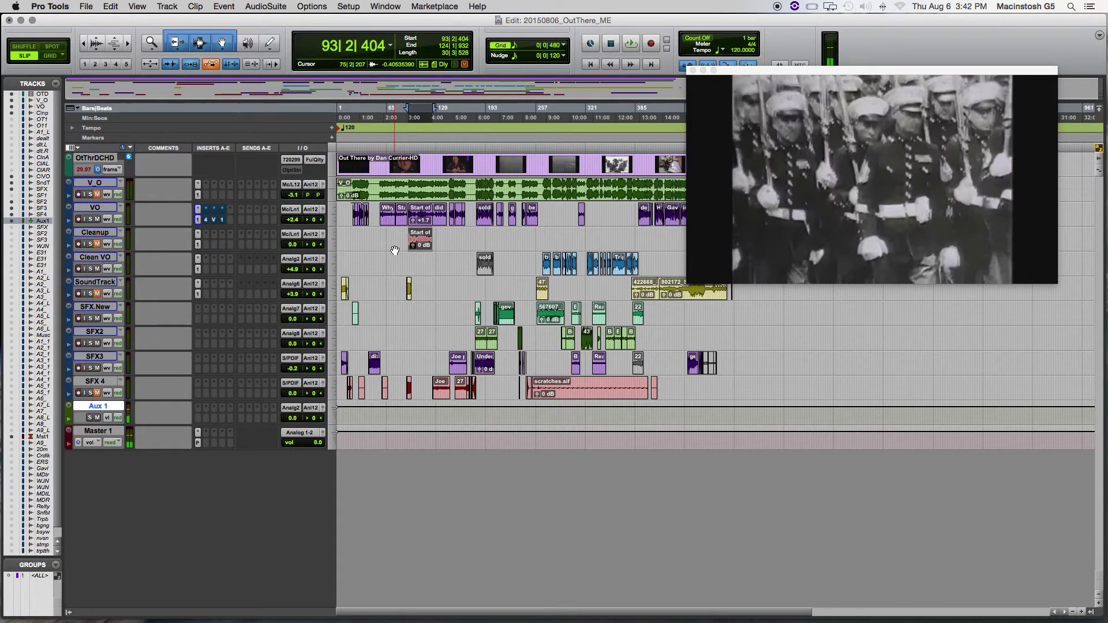
key("space")
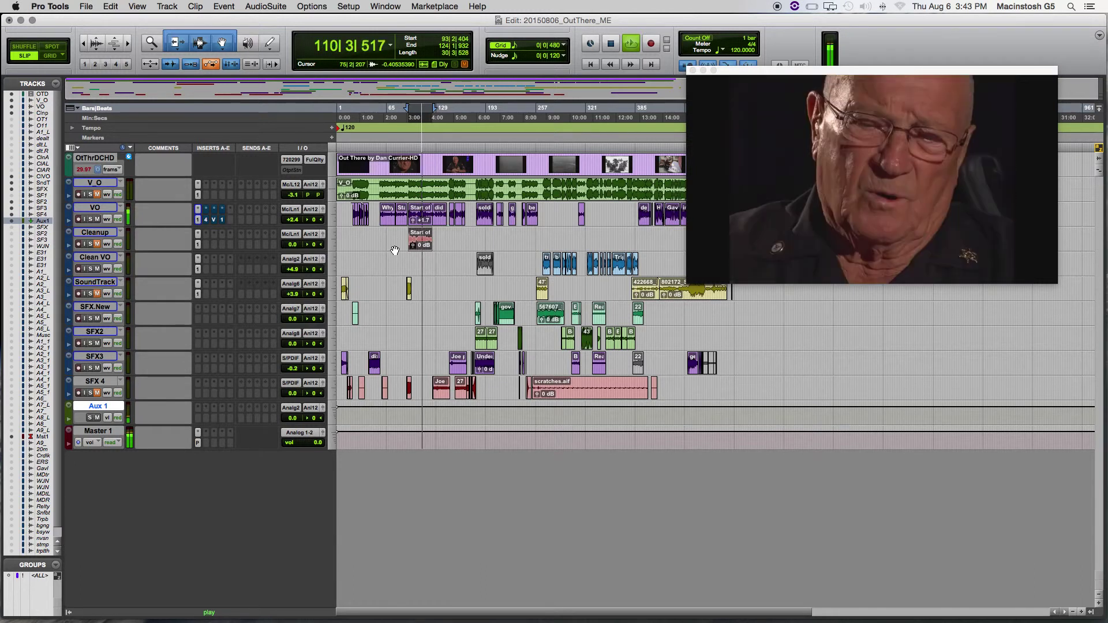
key("space")
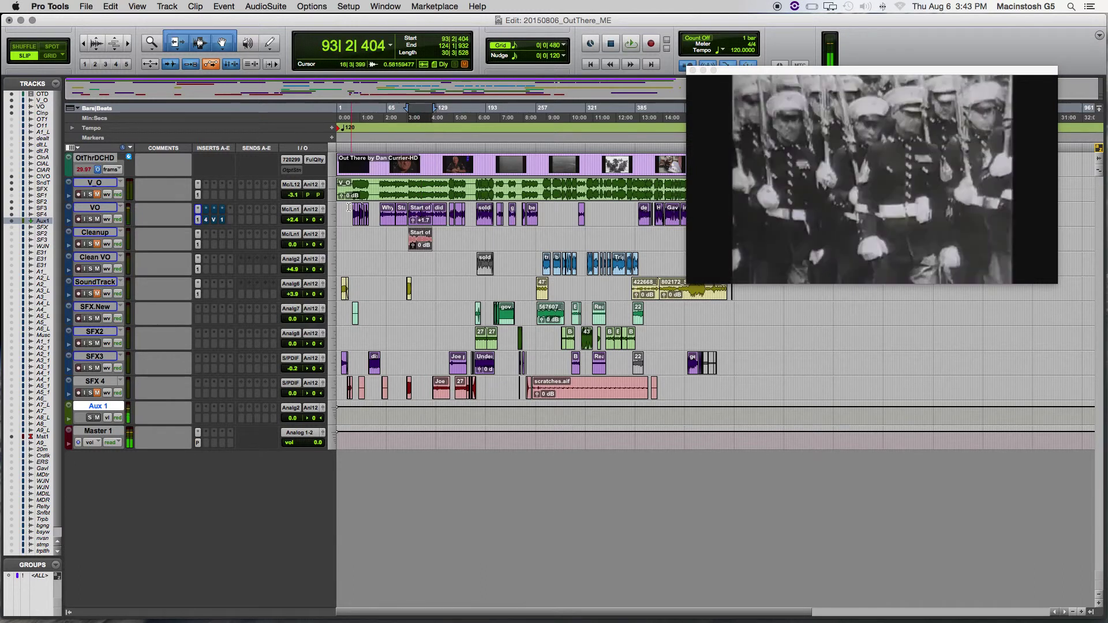
left_click(311, 162)
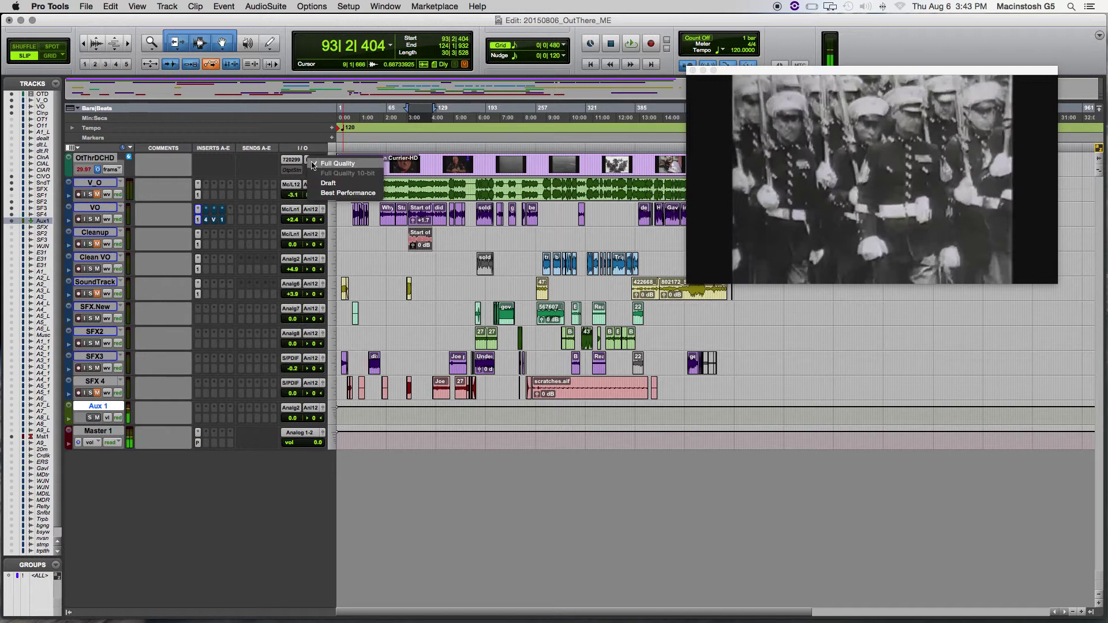
Change the video track quality from FullQlty to Draft and preview playback from bar 93.
left_click(323, 185)
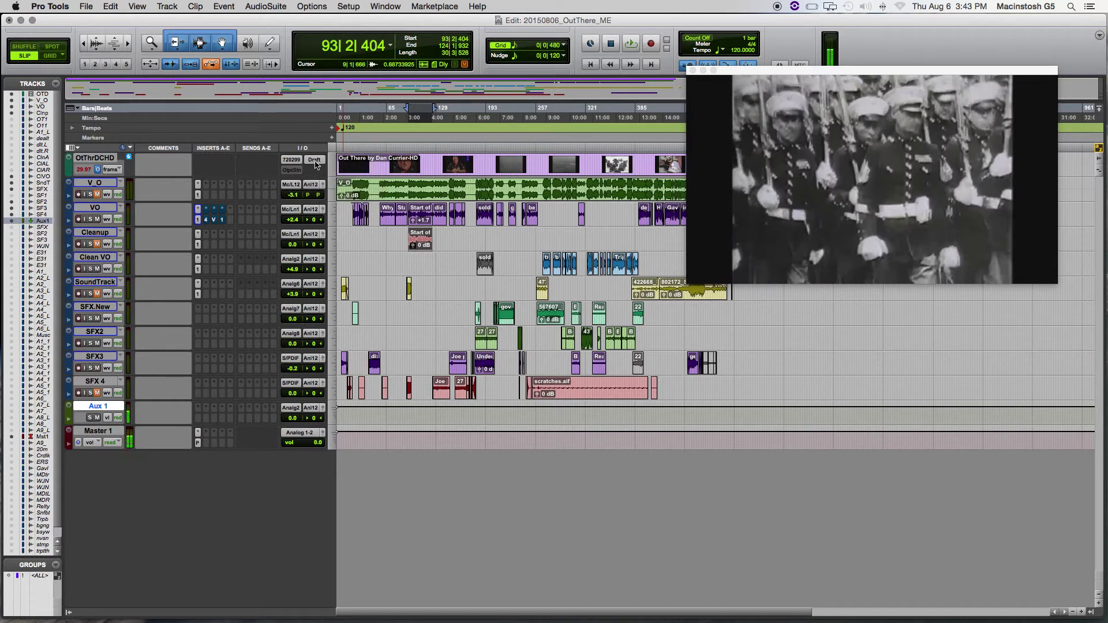
left_click(313, 160)
left_click(319, 170)
left_click(315, 161)
left_click(358, 159)
key("space")
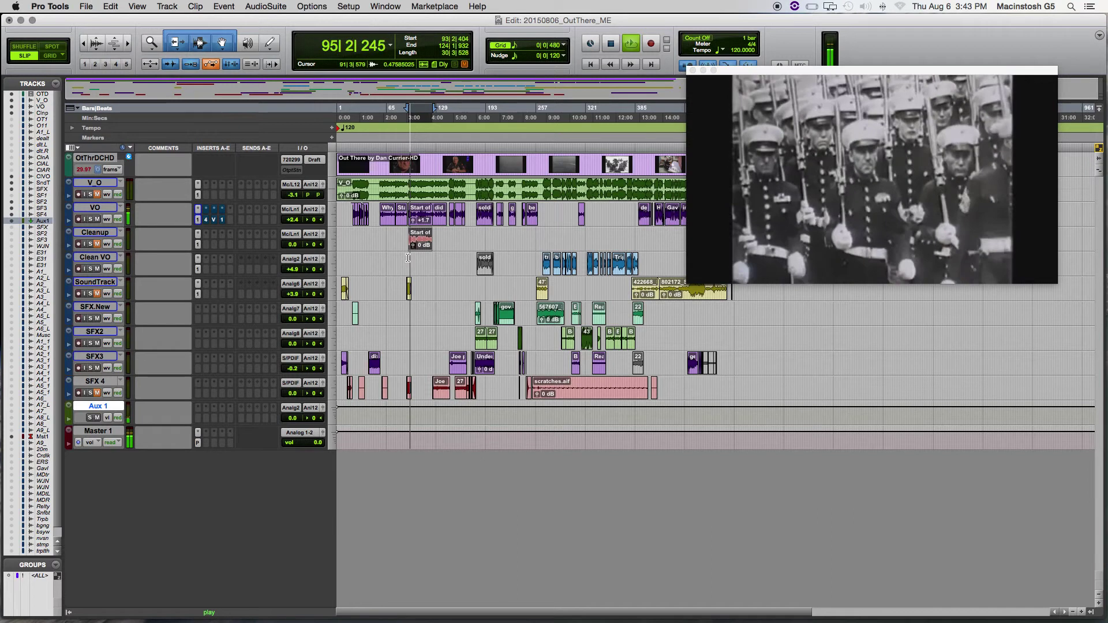
key("space")
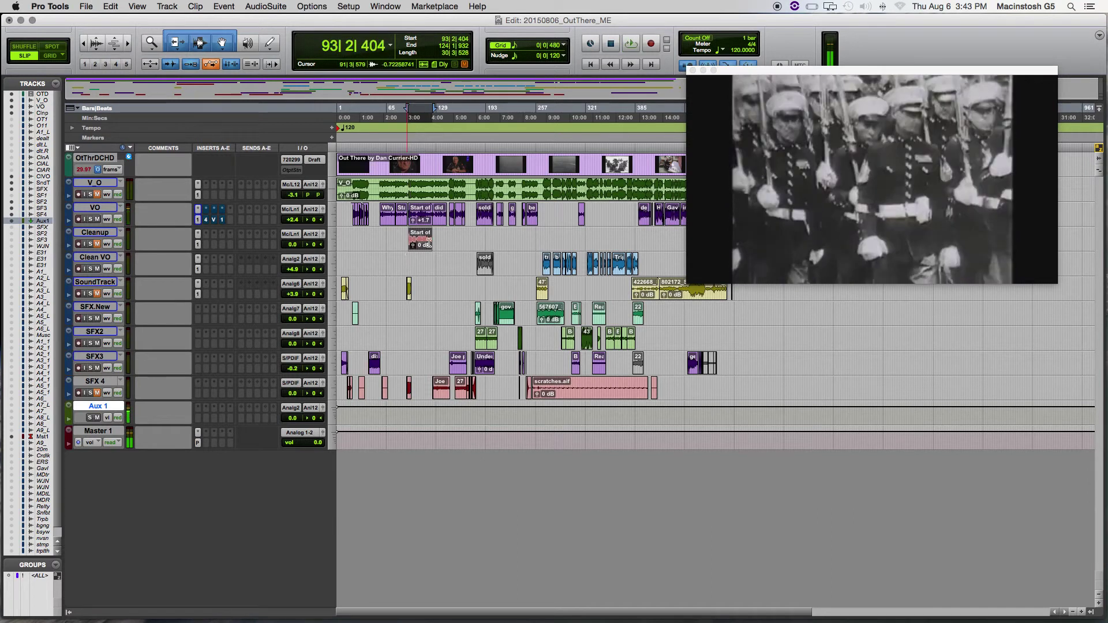
Close the QuickTime video window and play the session briefly to check the audio.
left_click(692, 70)
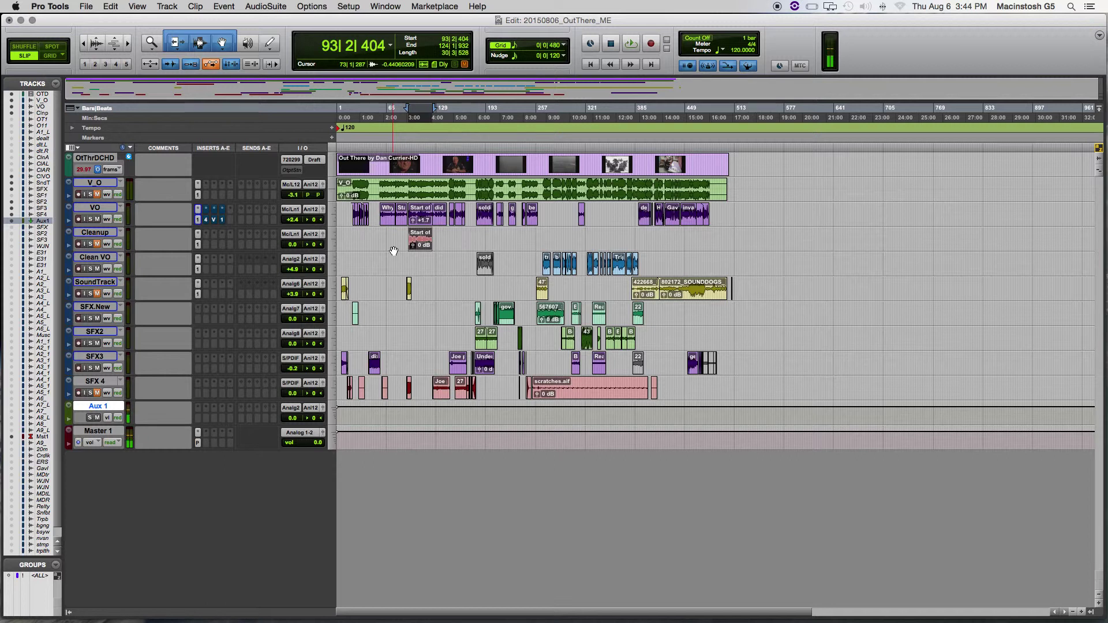
key("space")
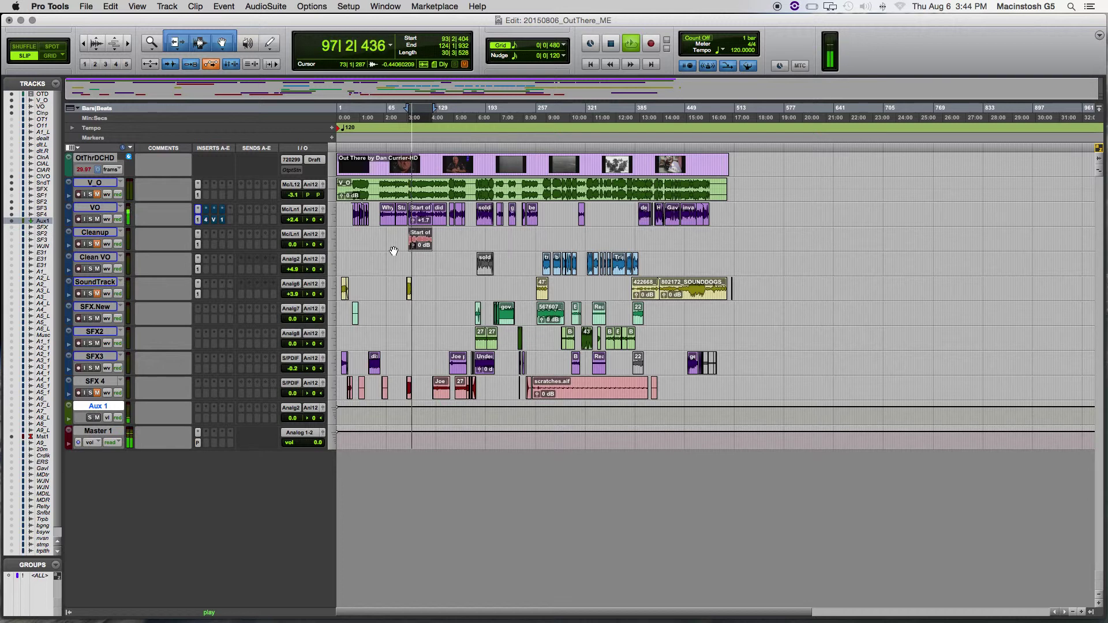
key("space")
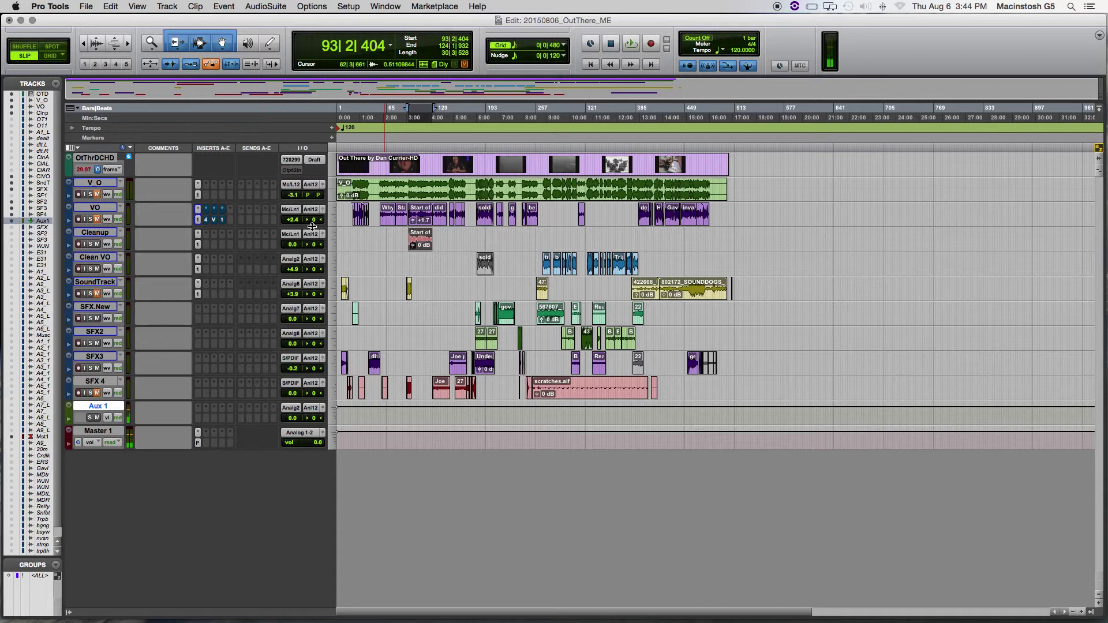
Preview the session from bar 93 three times, then zoom the timeline in horizontally.
key("space")
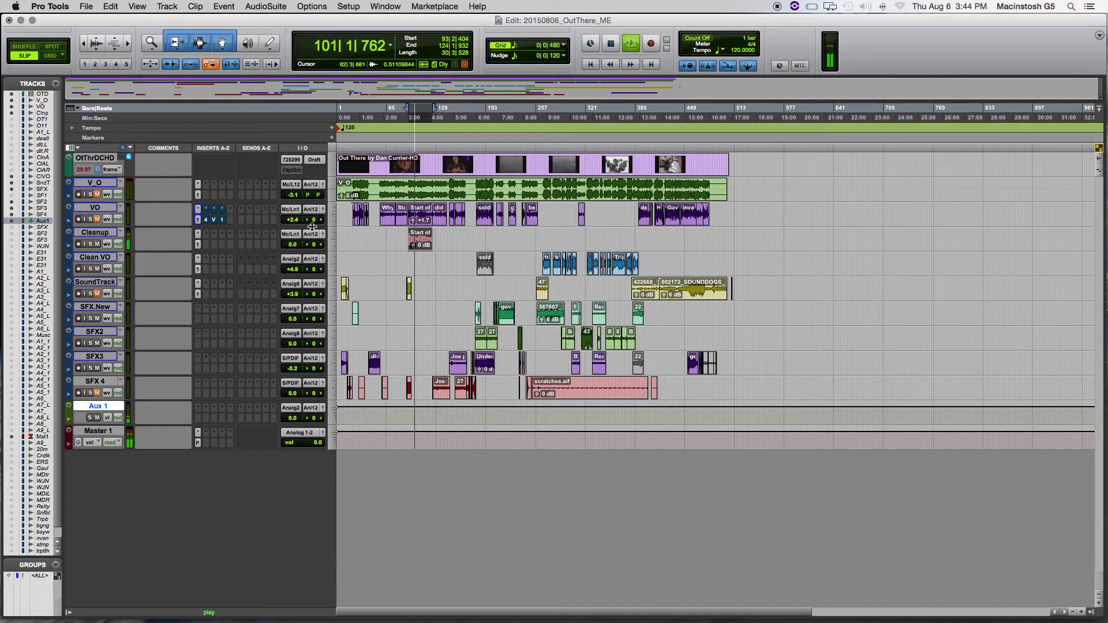
key("space")
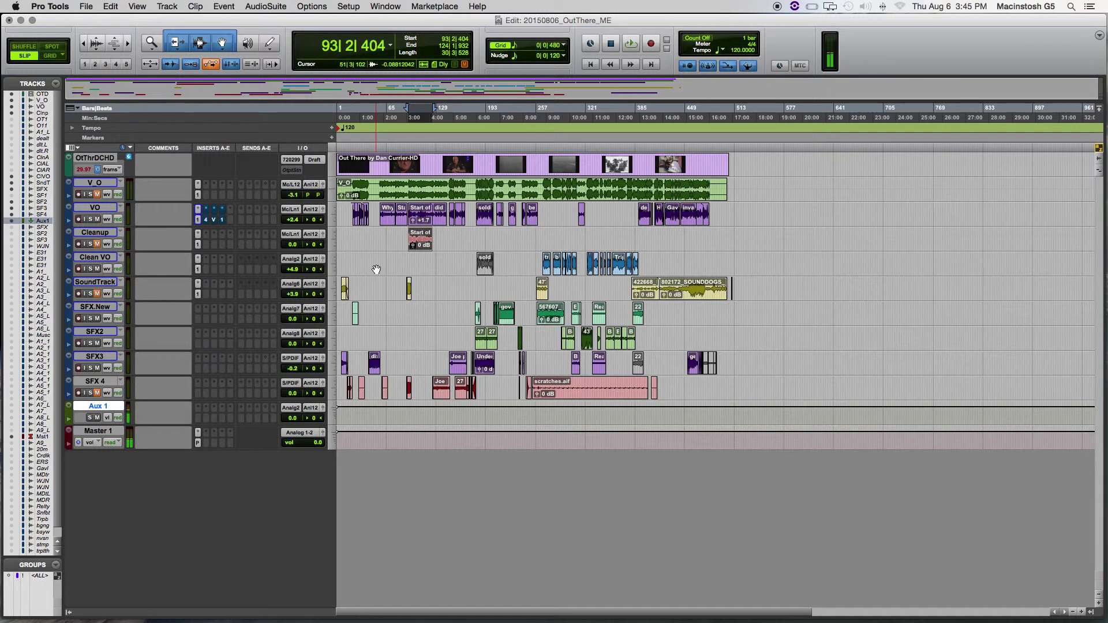
key("space")
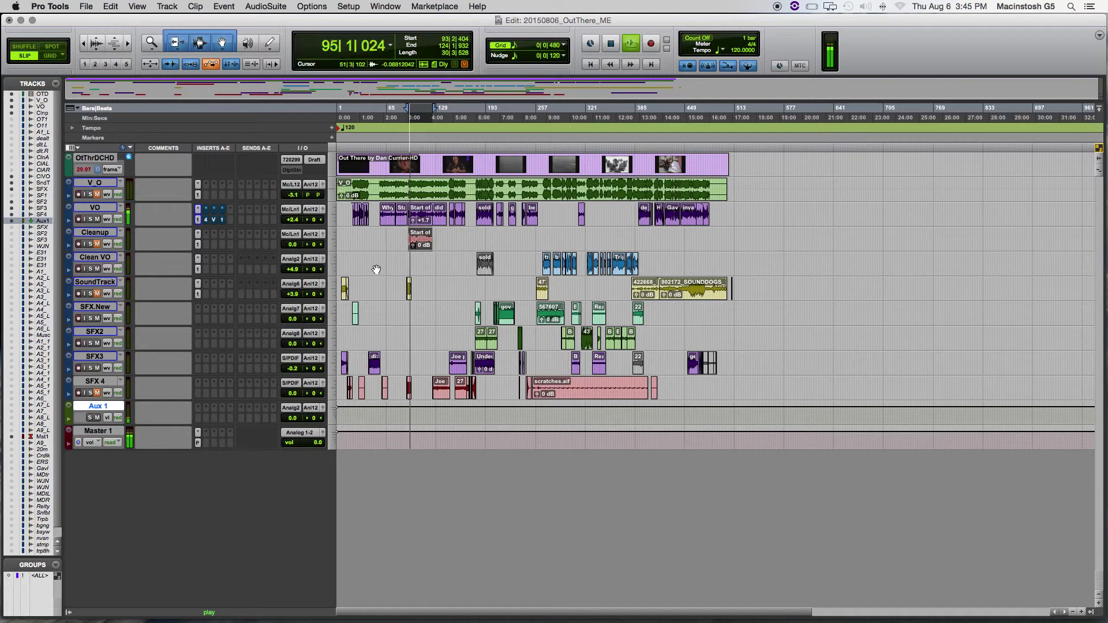
key("space")
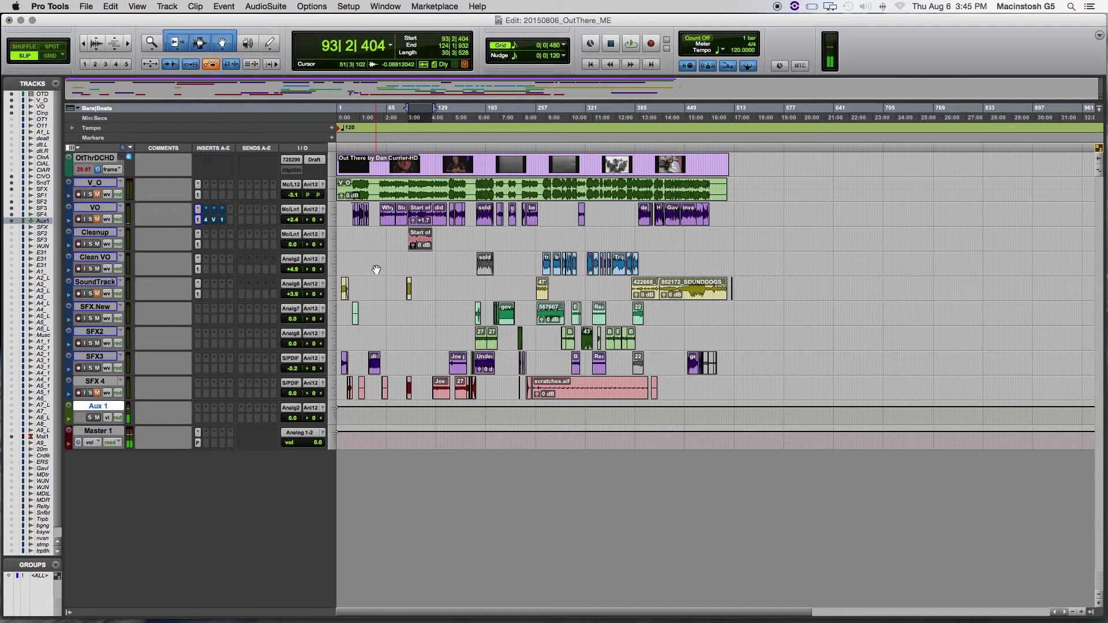
key("space")
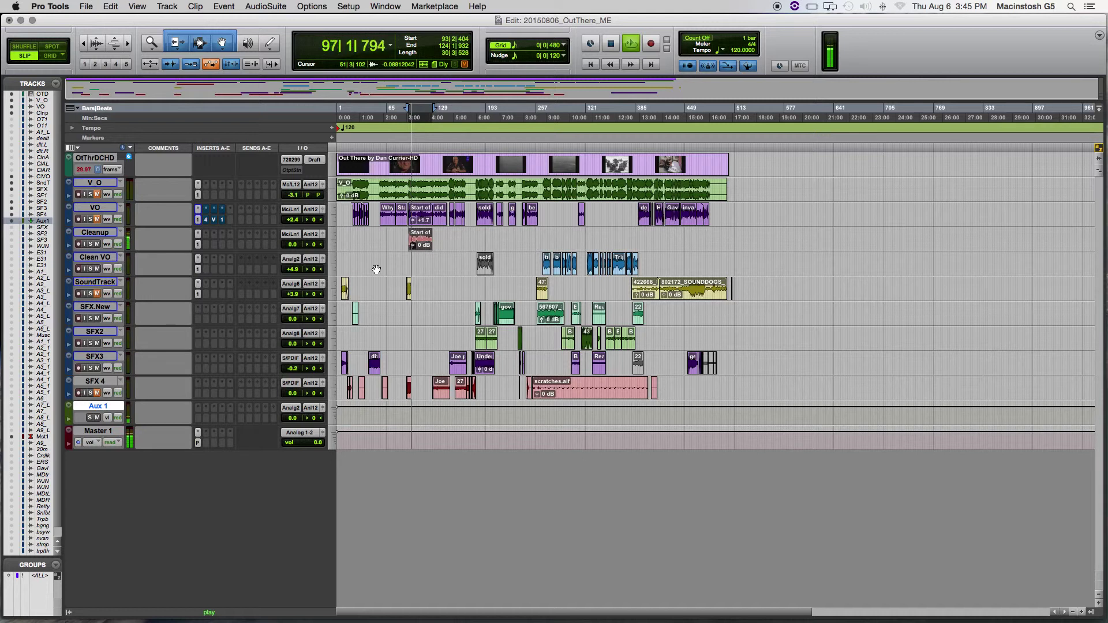
key("space")
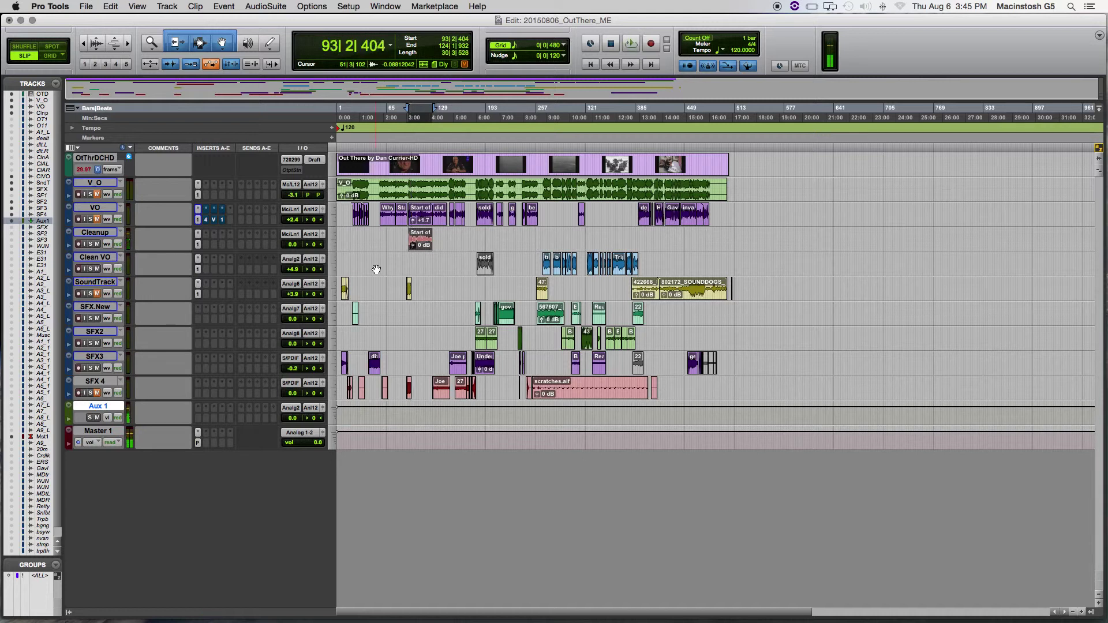
key("t")
key("t")
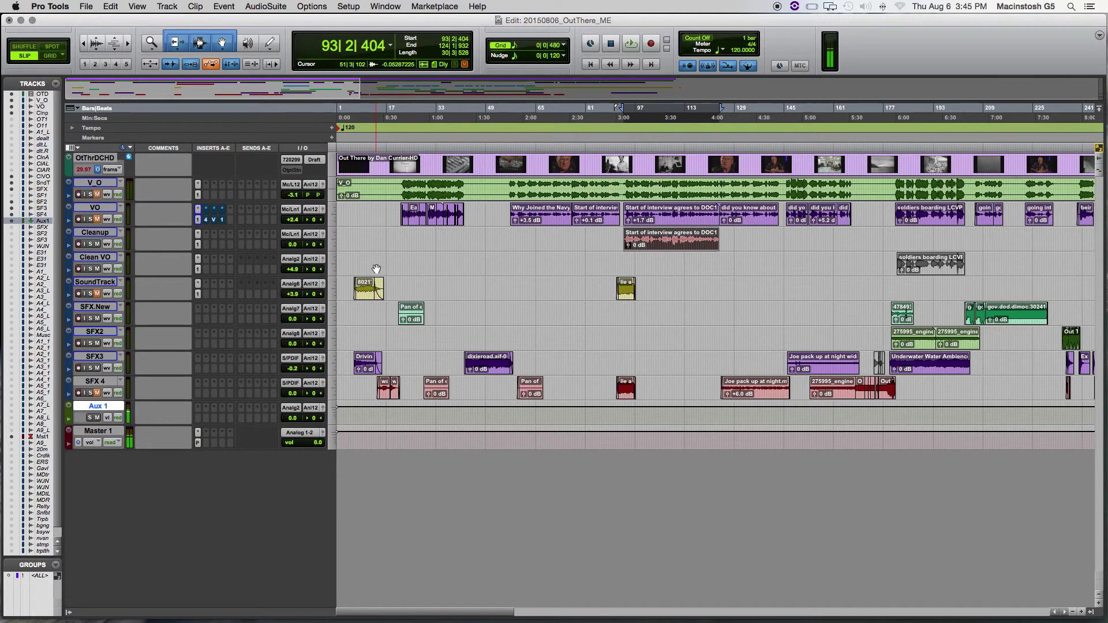
Delete the 'Start of interview agrees to DOC1' clip from the Cleanup track.
key("Delete")
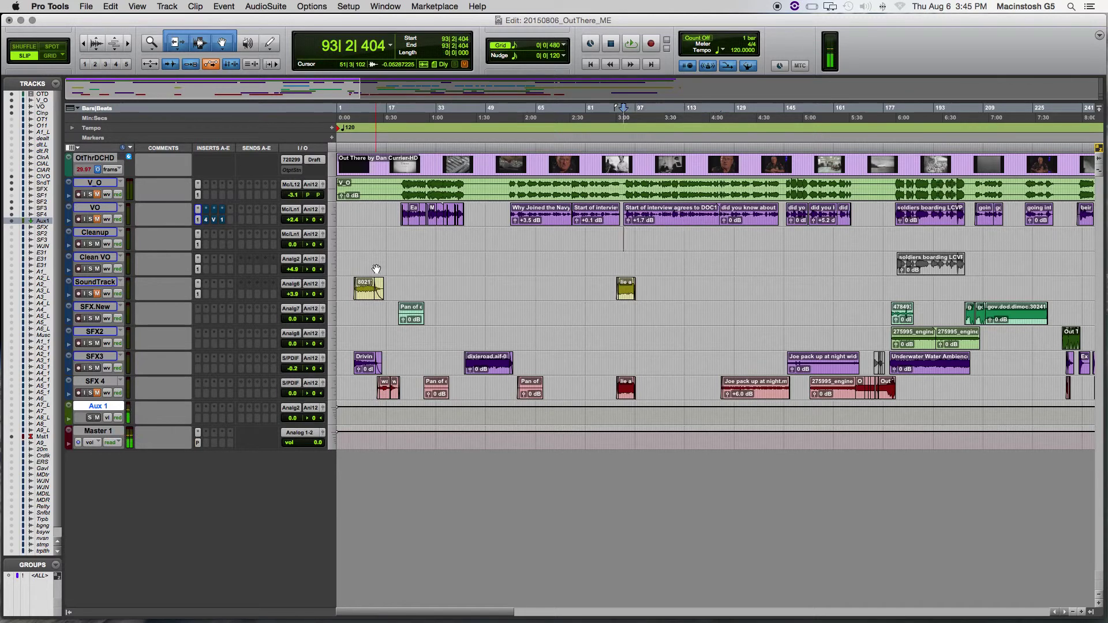
Copy the VO clip 'Start of interview agrees to DOC1' onto the Cleanup track and audition it.
left_click(680, 225)
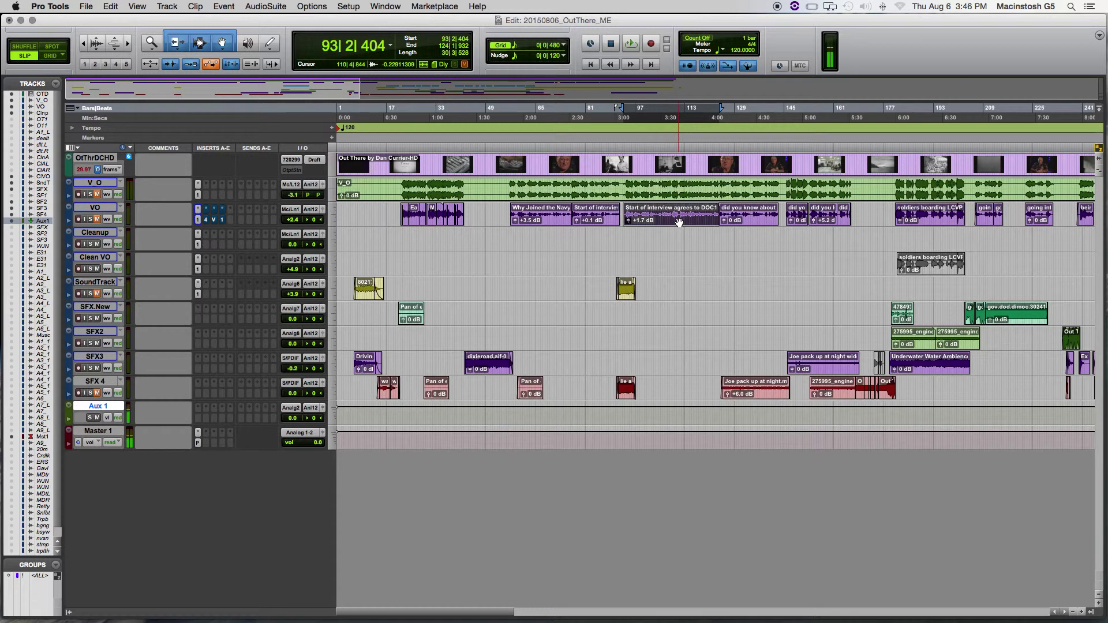
left_click_drag(679, 223, 679, 241)
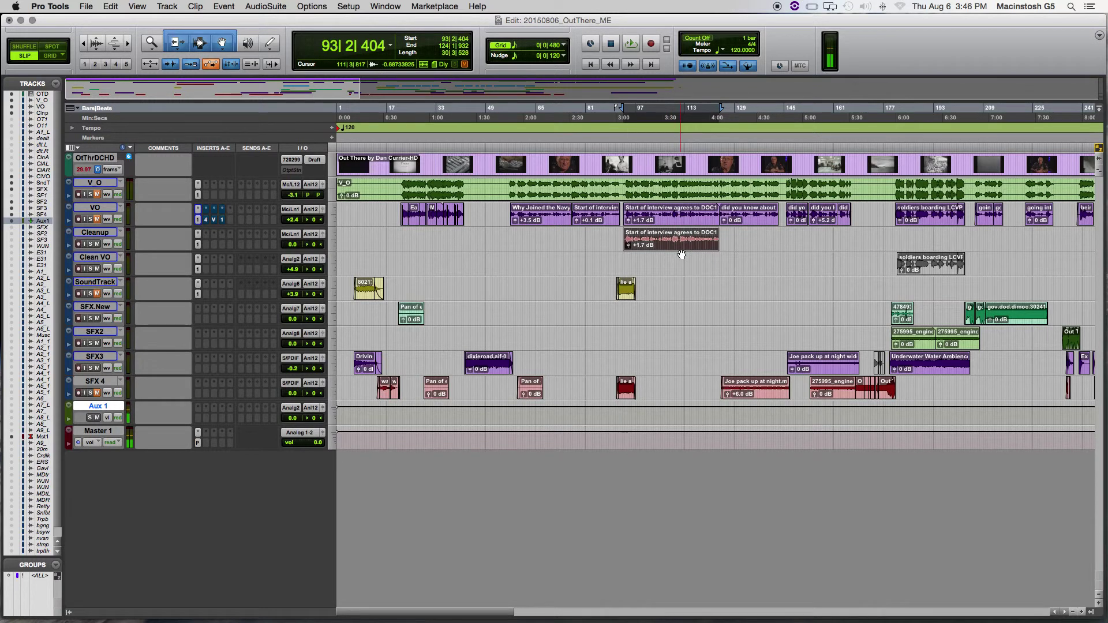
key("space")
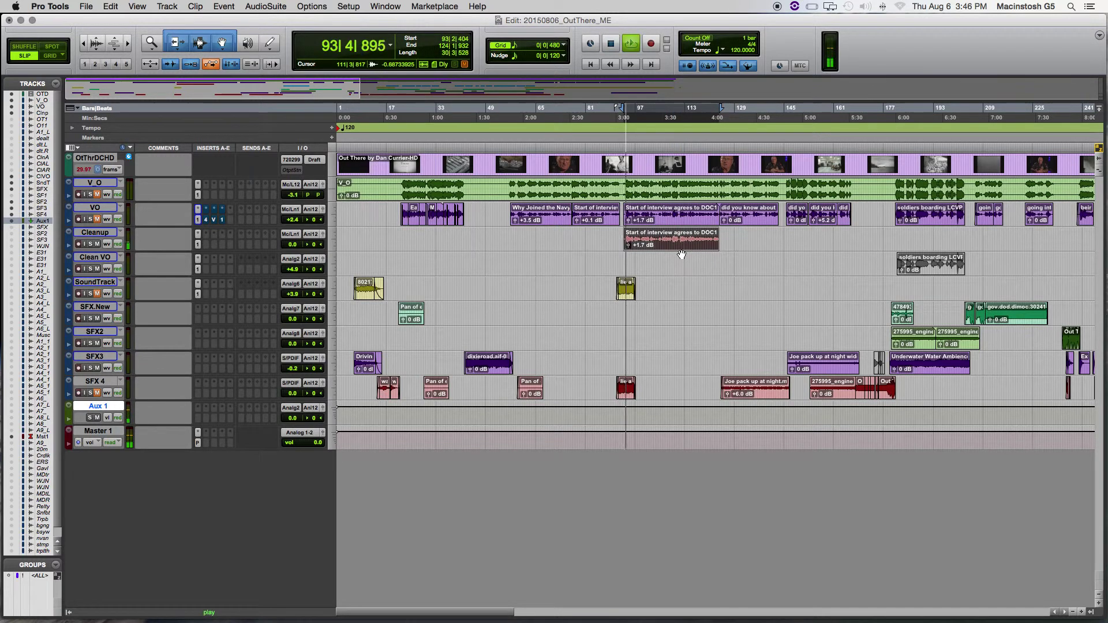
key("space")
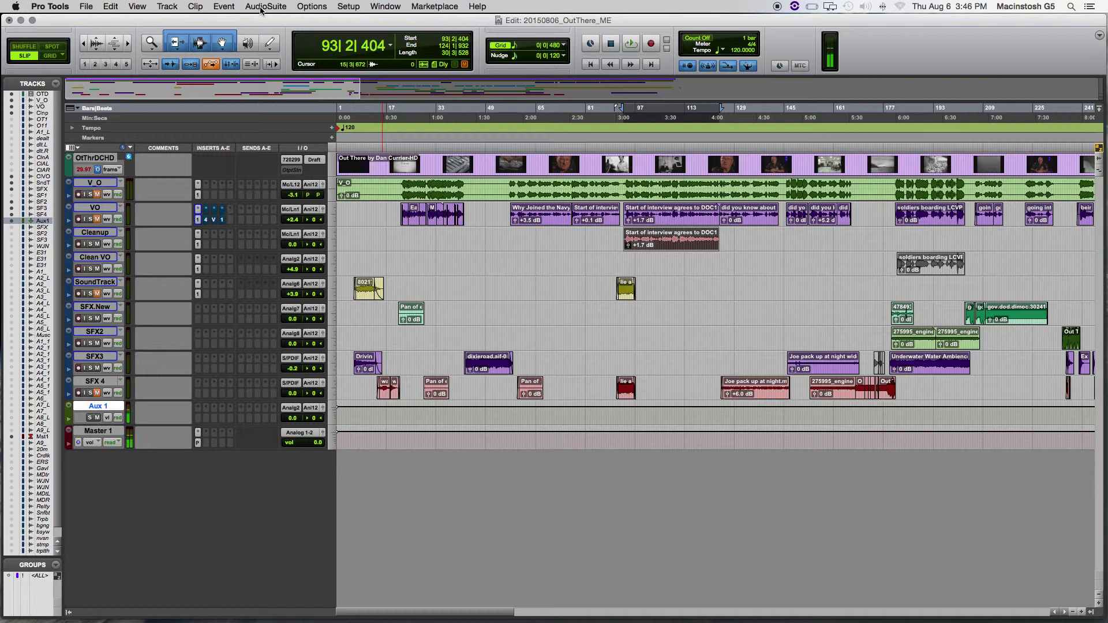
Load iZotope RX 4 Dialogue Denoiser from the AudioSuite Noise Reduction menu.
left_click(262, 10)
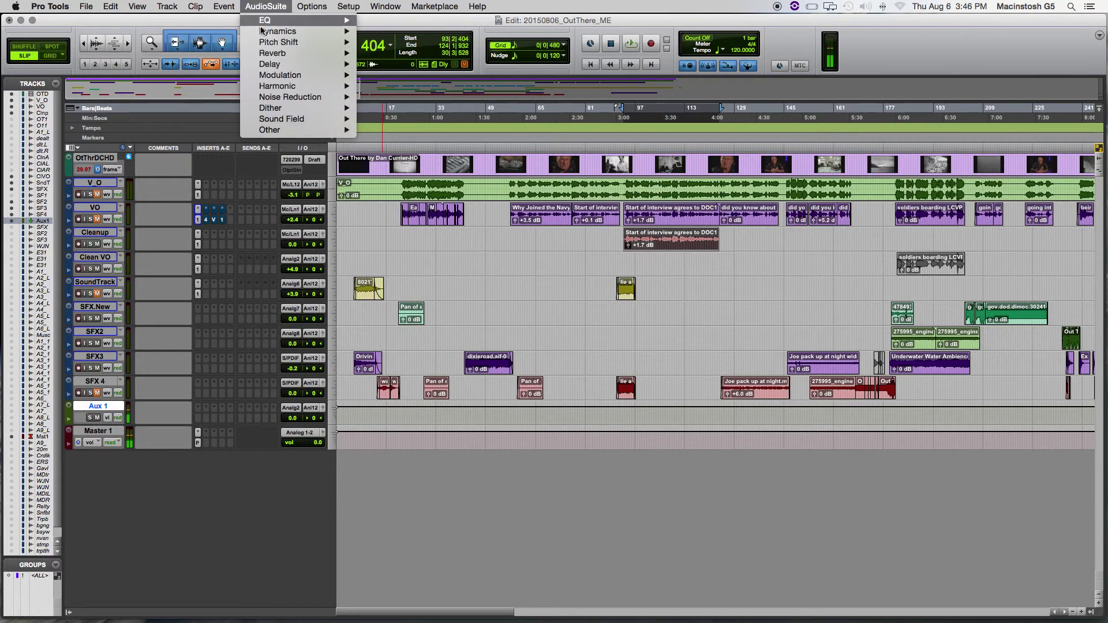
mouse_move(301, 91)
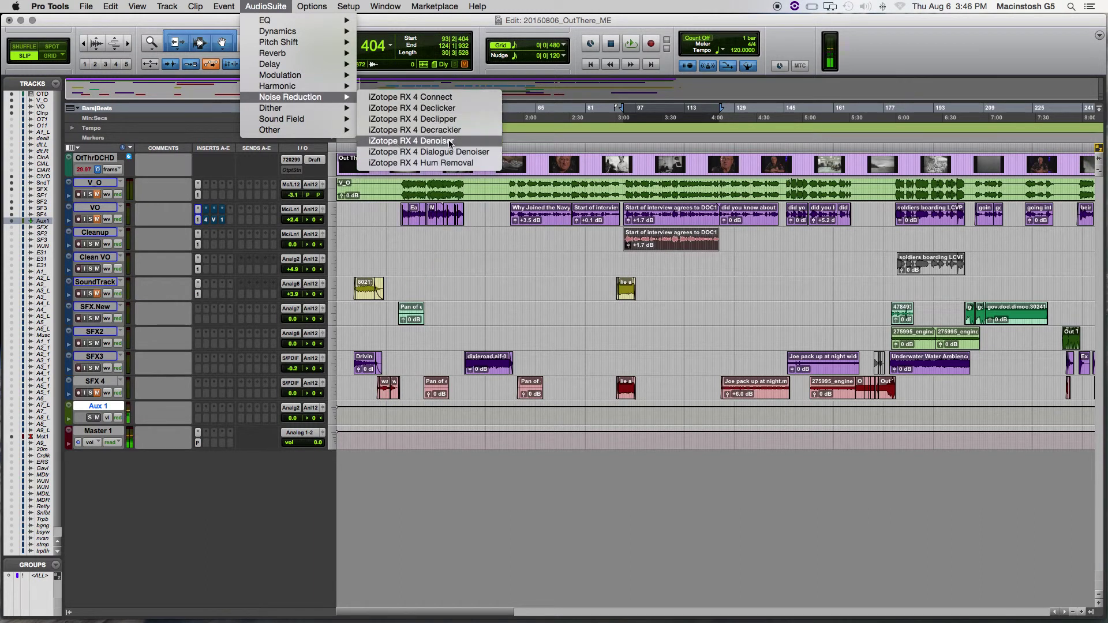
left_click(483, 152)
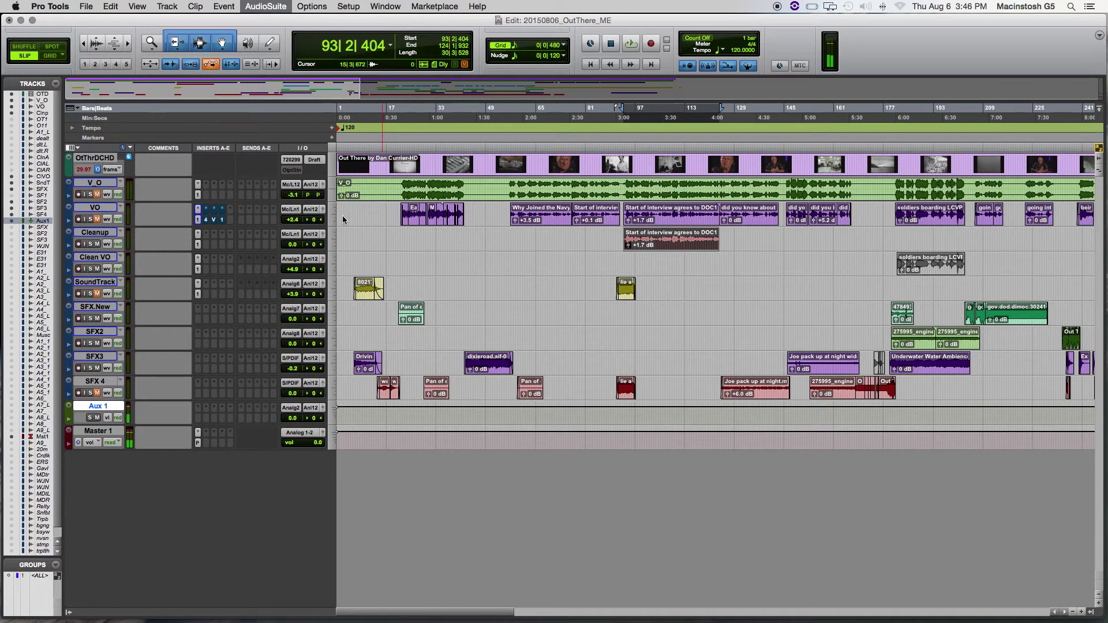
Move the denoiser window up-left, preview the clip with Auto settings, then select Manual mode.
left_click_drag(623, 235, 294, 117)
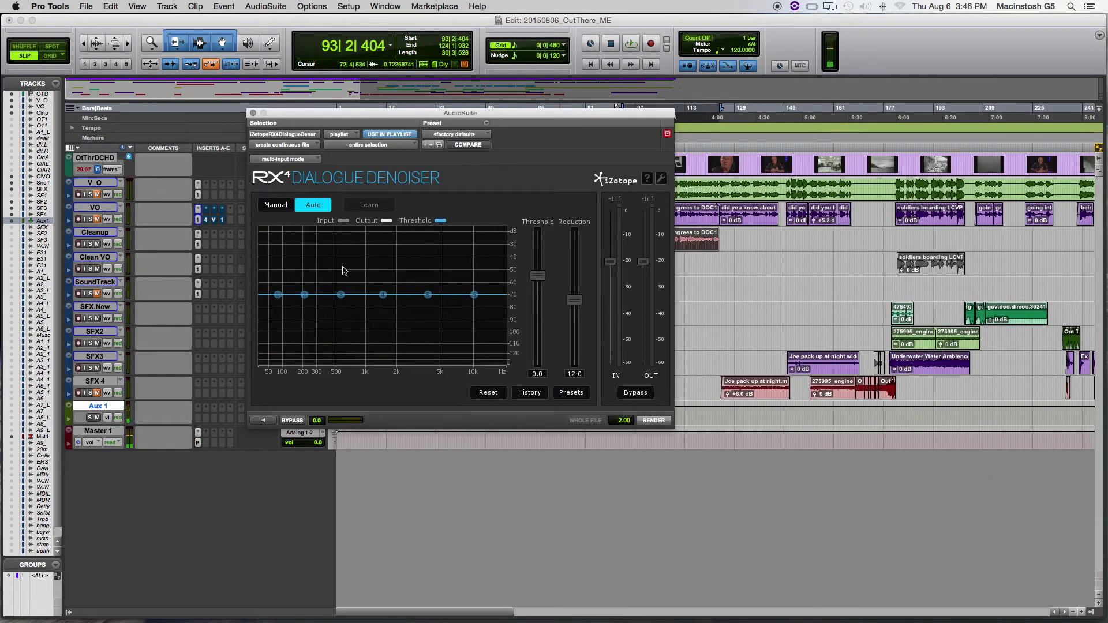
left_click(264, 421)
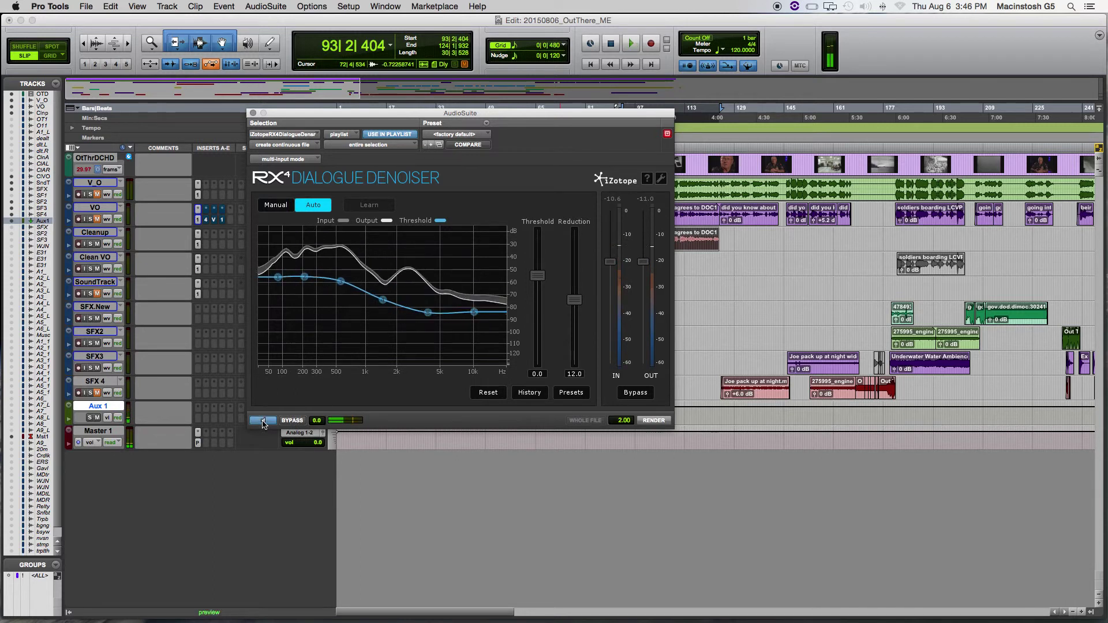
left_click(263, 421)
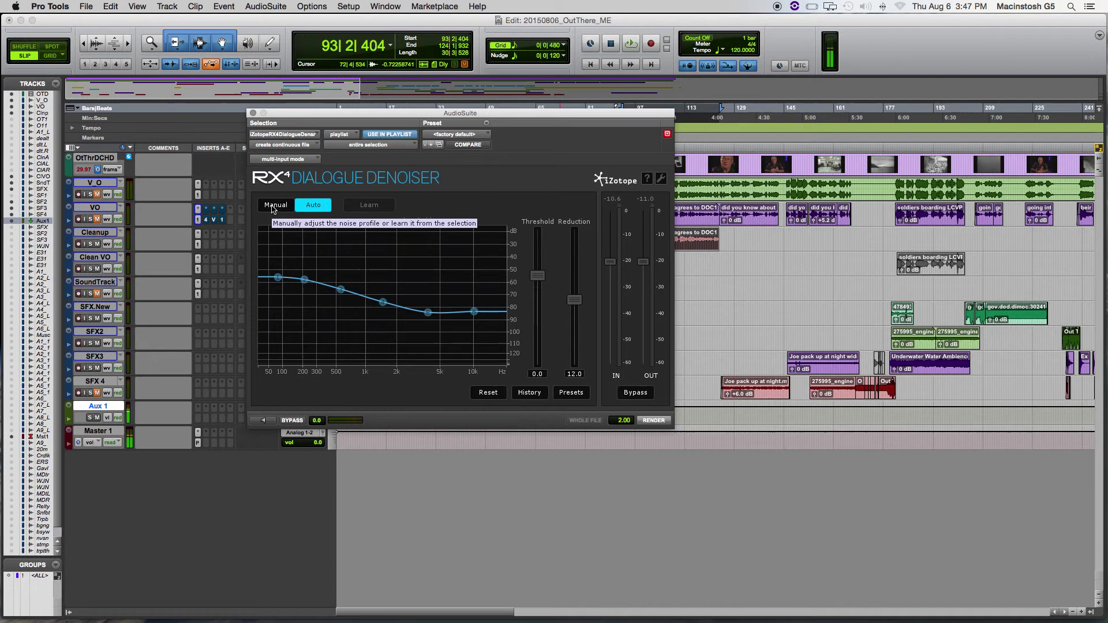
left_click(274, 205)
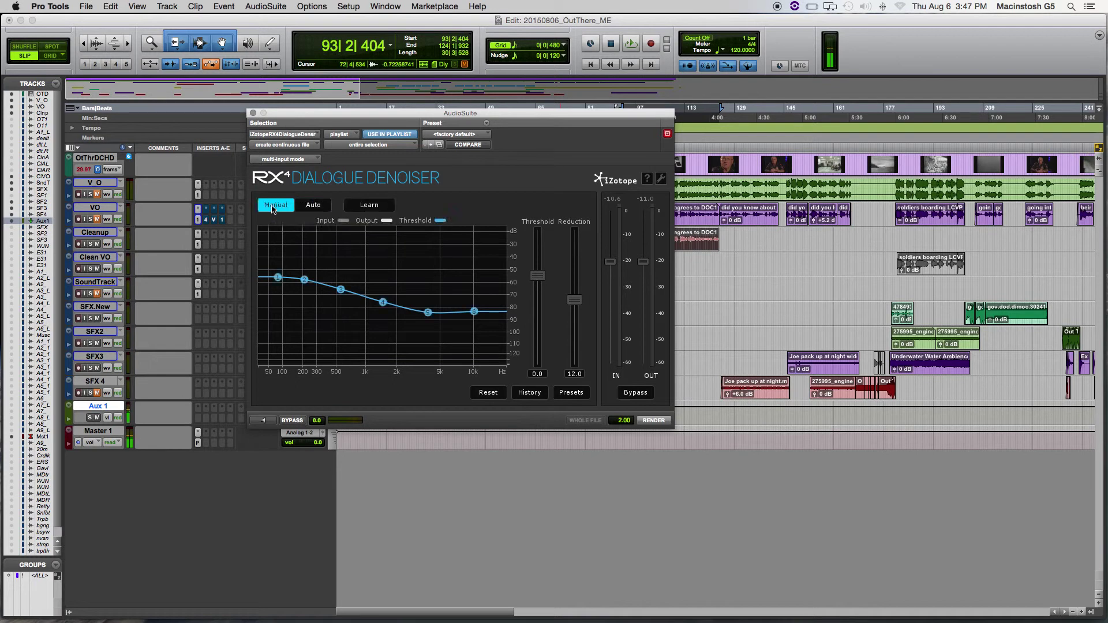
Capture a noise profile by previewing the dialogue selection with Learn enabled.
left_click(358, 208)
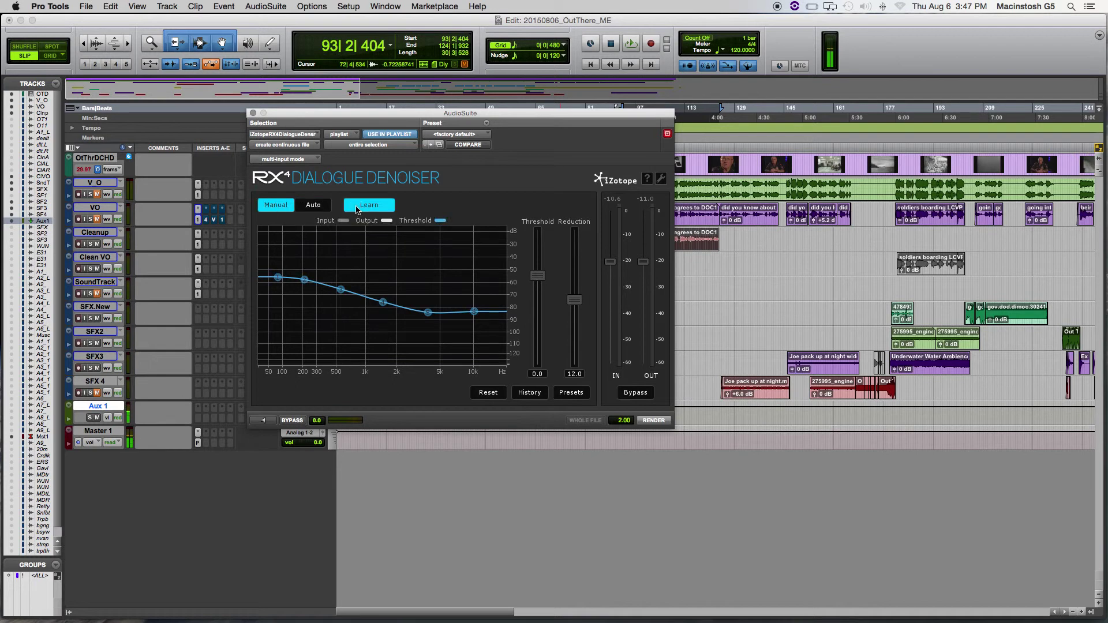
left_click(263, 421)
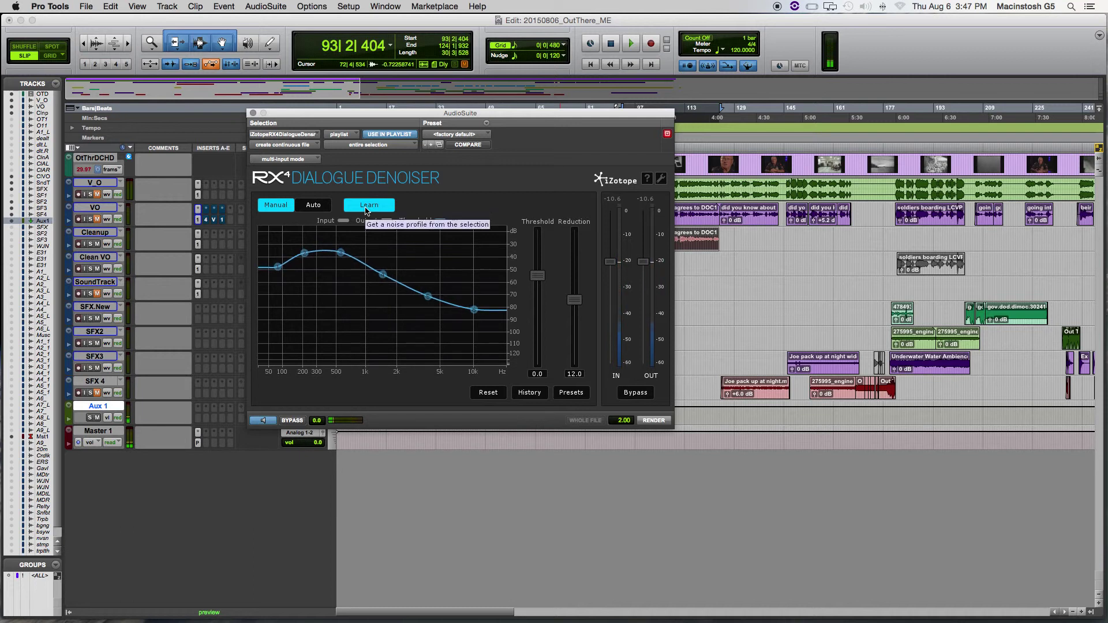
left_click(368, 207)
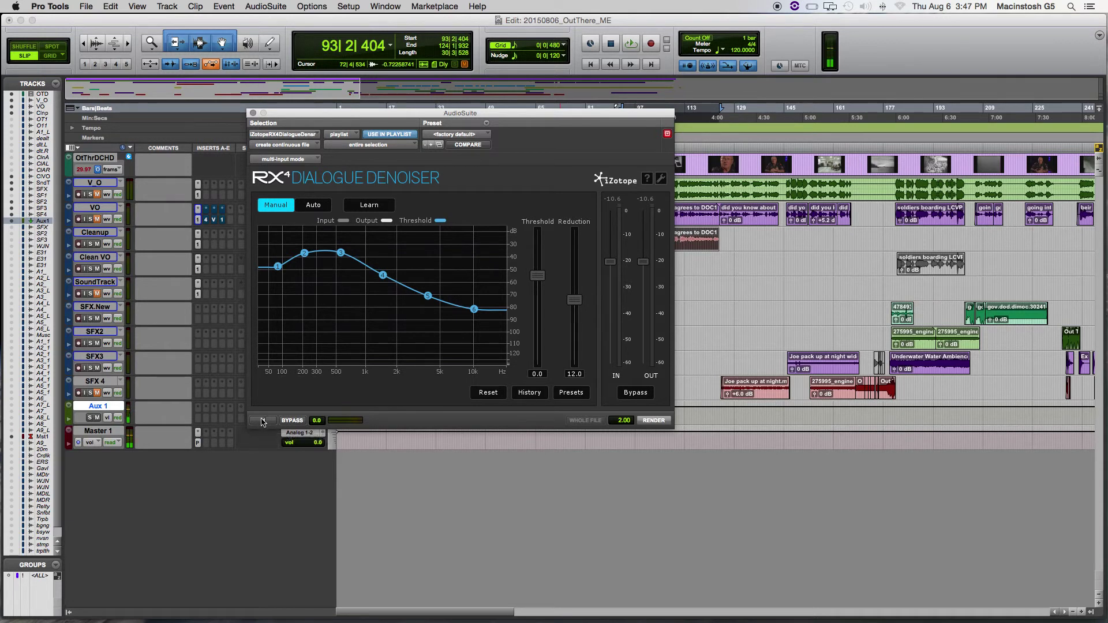
Audition the clip while dropping curve node 3 to -40.9 dB, threshold to -9.0 and reduction to 0.
left_click(265, 421)
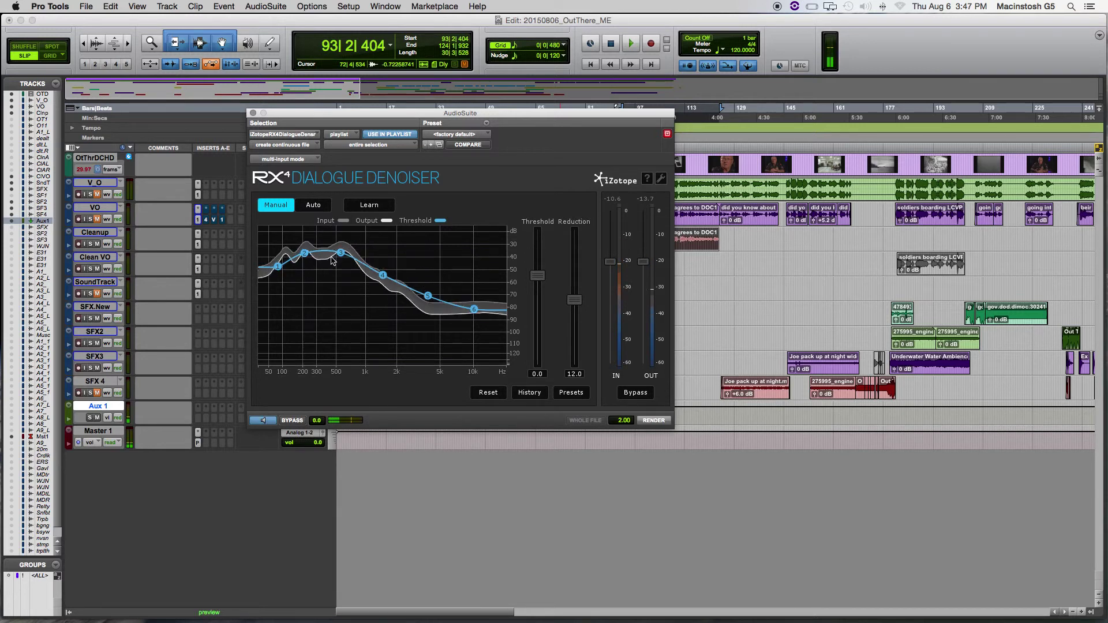
left_click_drag(340, 253, 340, 275)
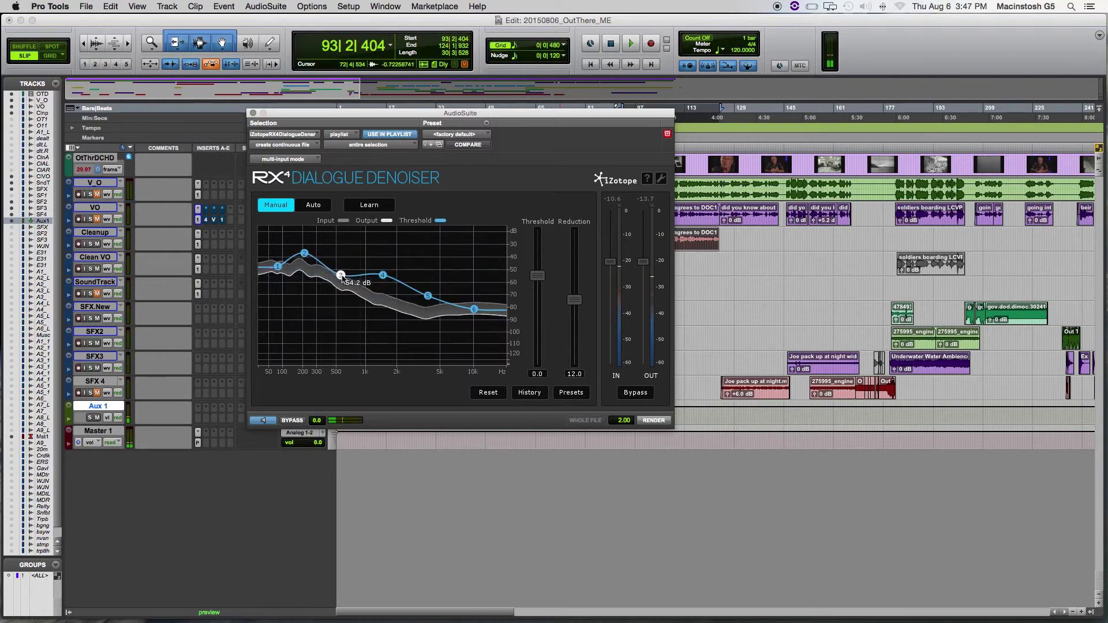
left_click_drag(541, 279, 542, 376)
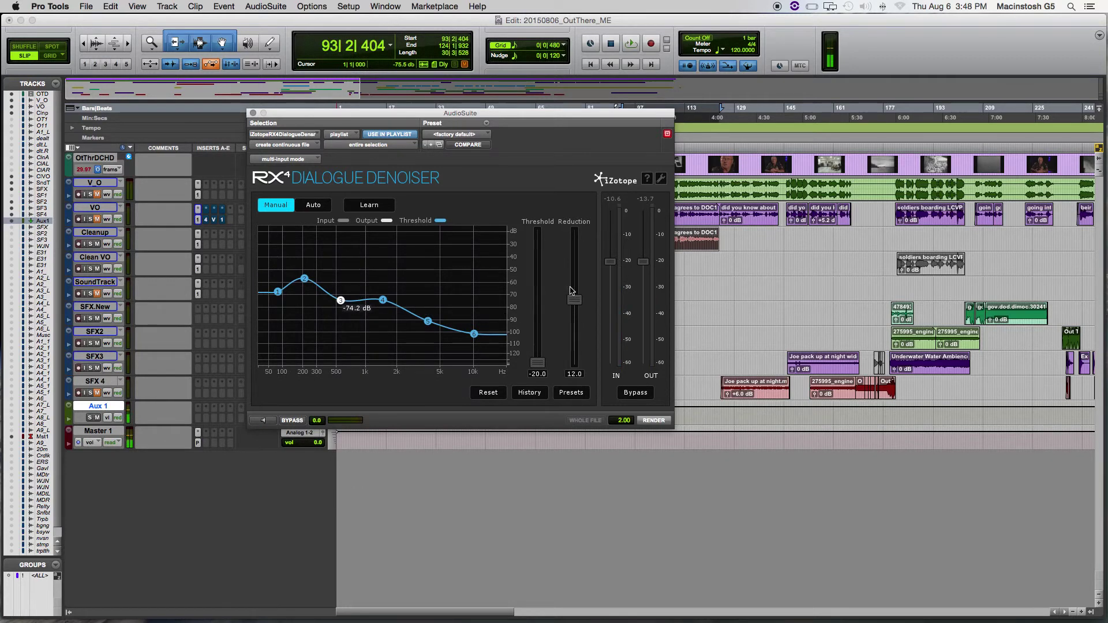
left_click_drag(573, 301, 587, 367)
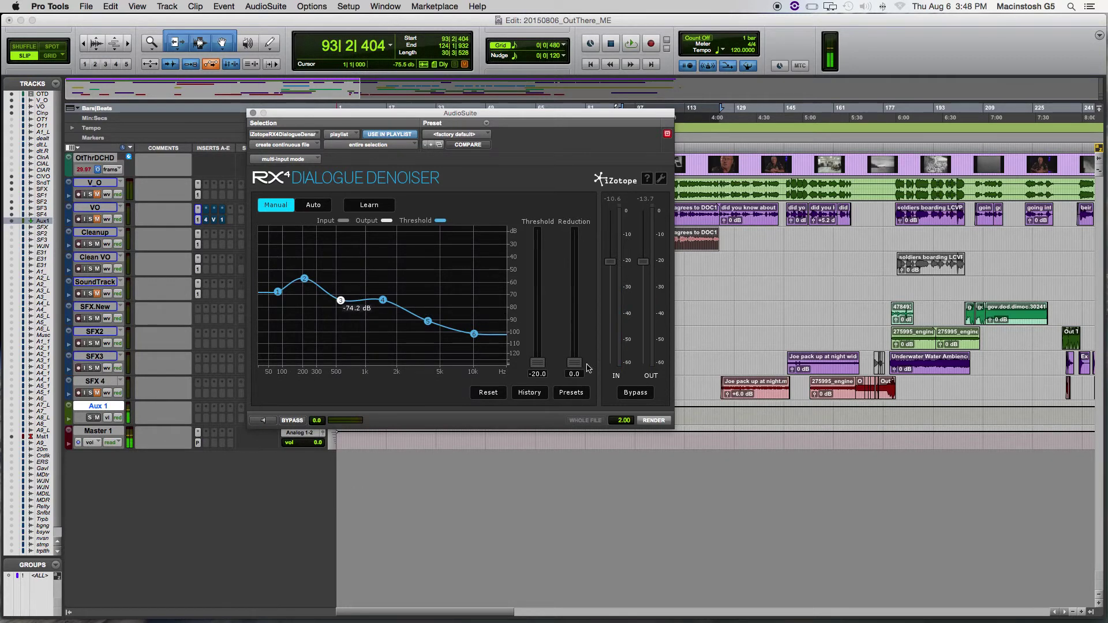
Re-audition and bring the threshold up to 1.4 and the reduction to 20.8, then stop playback.
left_click(266, 421)
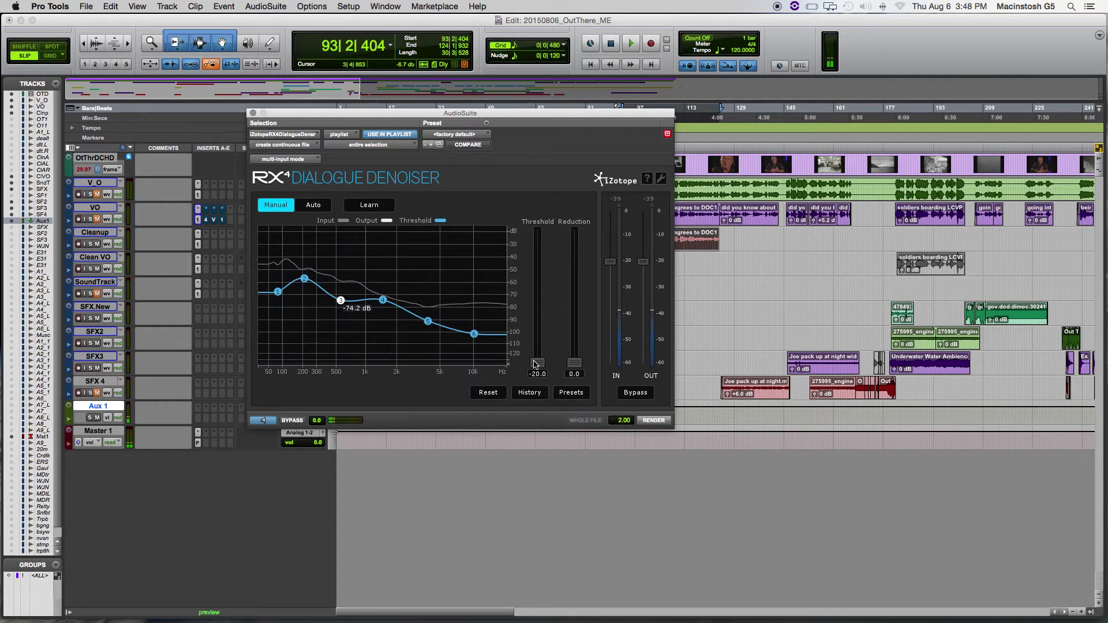
left_click_drag(537, 352, 530, 268)
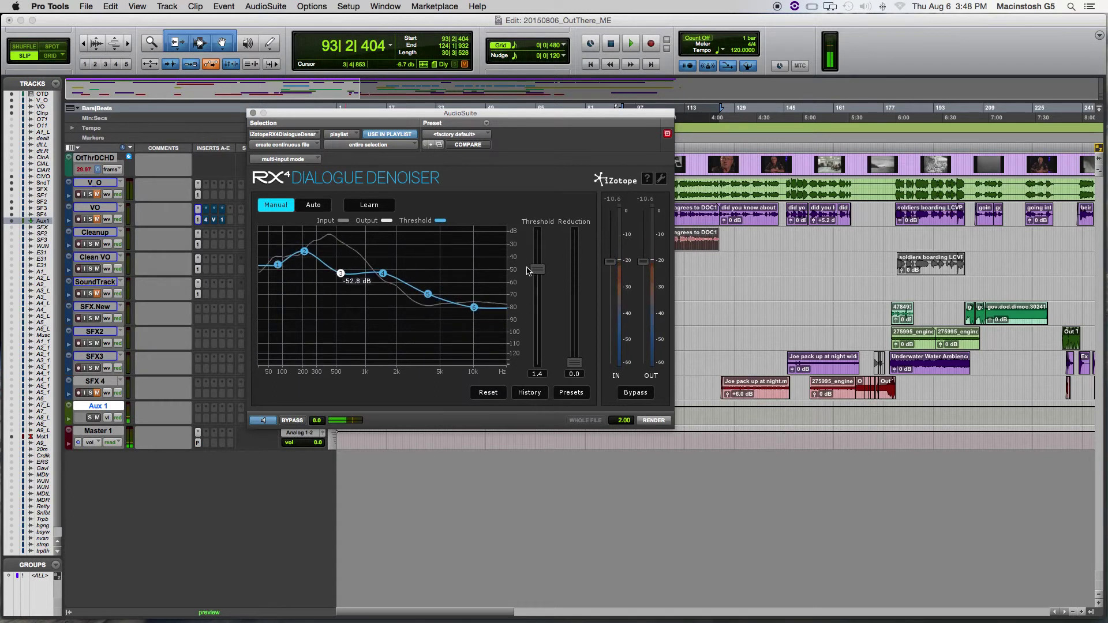
left_click_drag(574, 362, 577, 256)
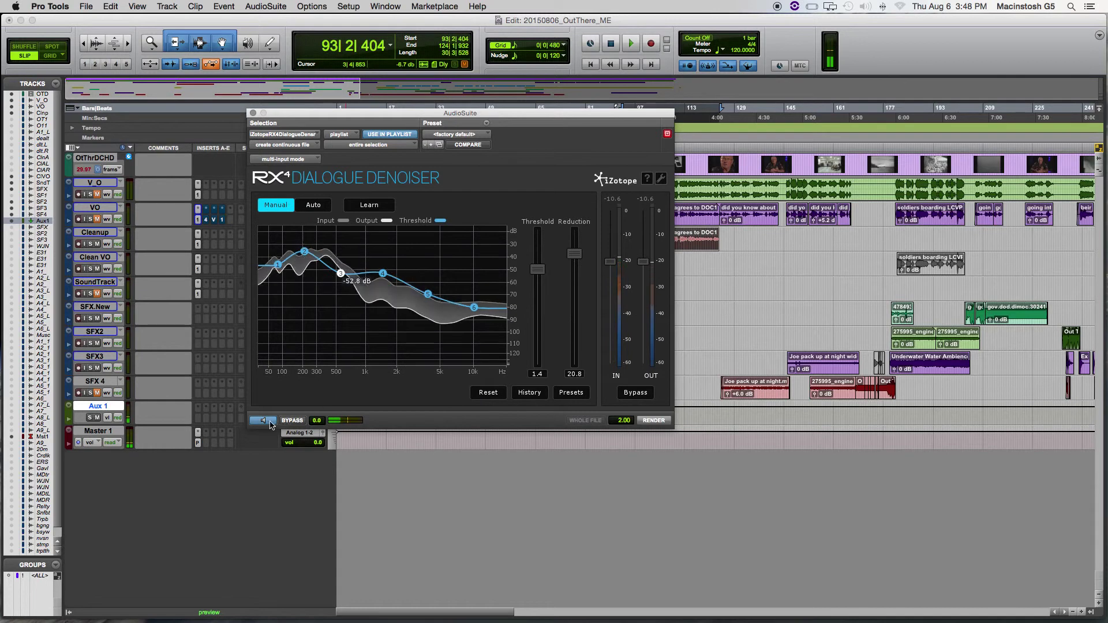
key("space")
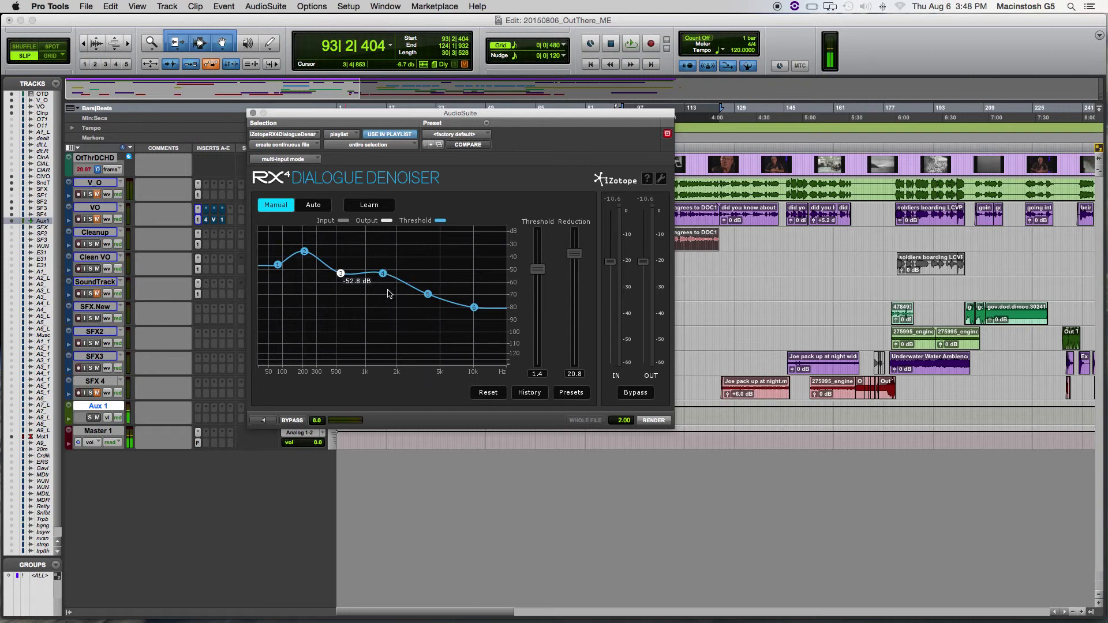
Nudge curve node 3 up to about -50.1 dB and resume previewing the denoised clip.
mouse_move(342, 274)
left_mouse_down()
mouse_move(340, 284)
mouse_move(341, 271)
left_mouse_up()
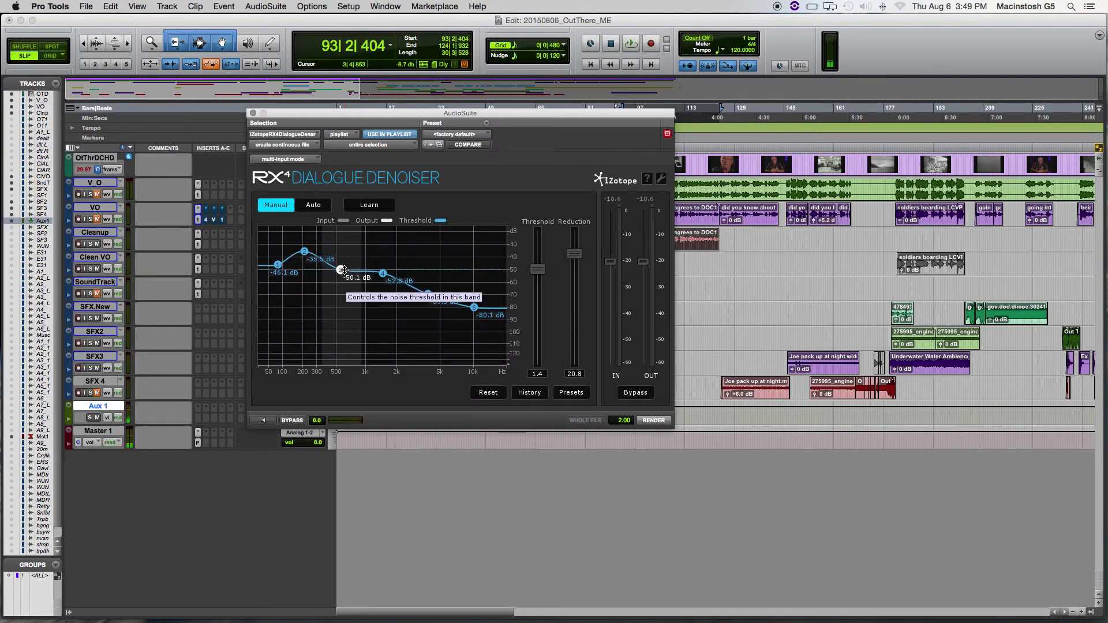
left_click(270, 423)
Lower reduction to 11.9 and reshape curve nodes 4–6, placing node 6 at -67.1 dB.
left_click_drag(574, 254, 574, 301)
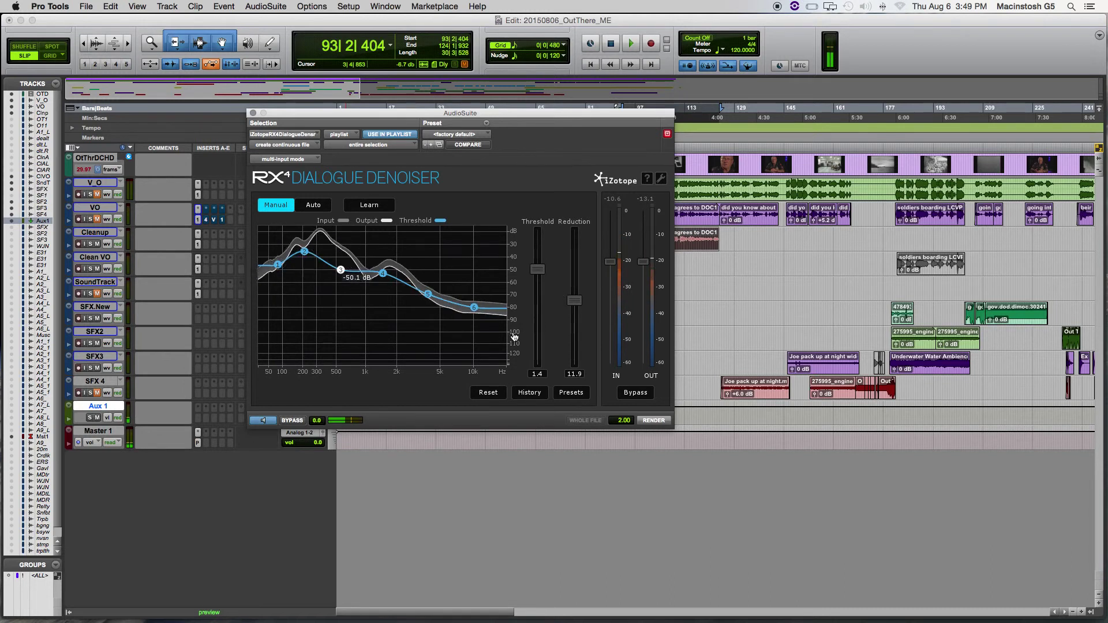
left_click(475, 309)
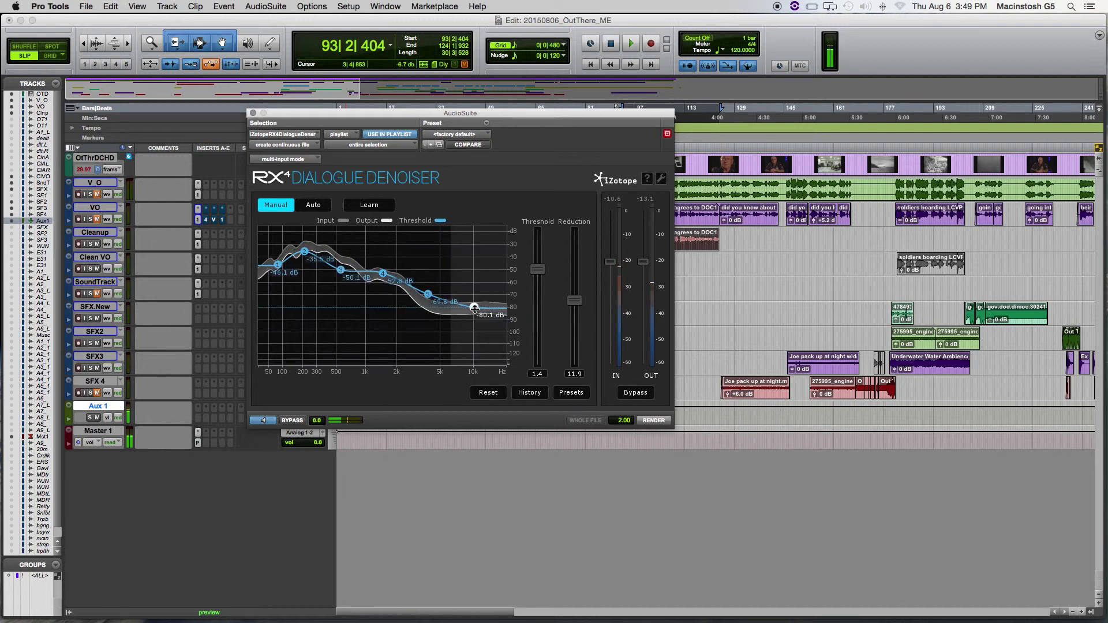
left_click_drag(476, 297, 476, 289)
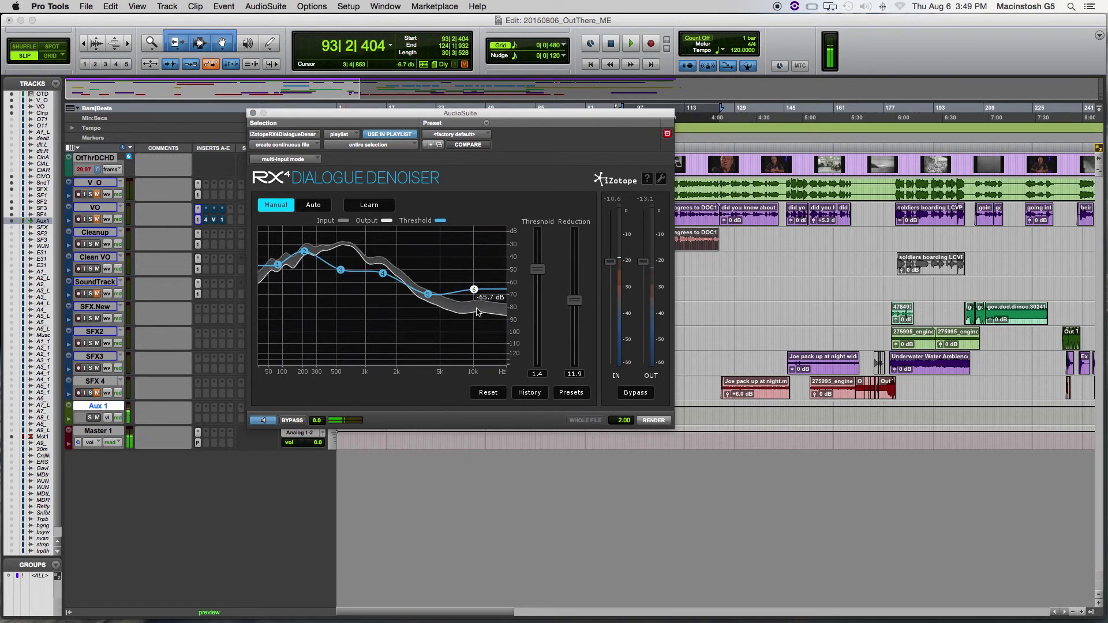
mouse_move(473, 290)
left_mouse_down()
mouse_move(476, 364)
mouse_move(468, 297)
left_mouse_up()
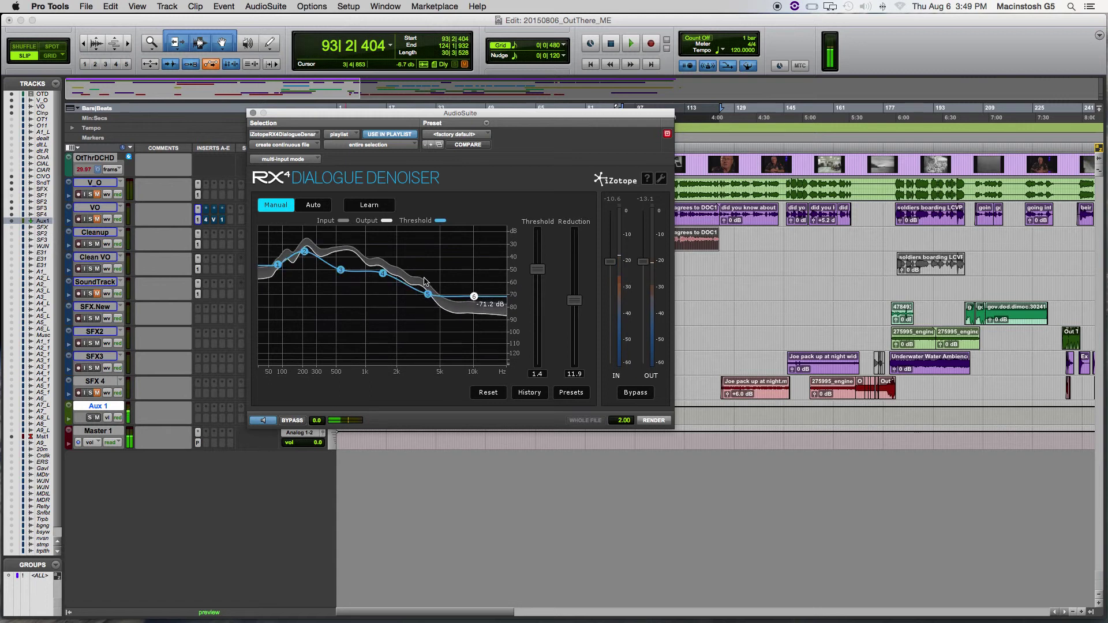
left_click_drag(384, 274, 383, 332)
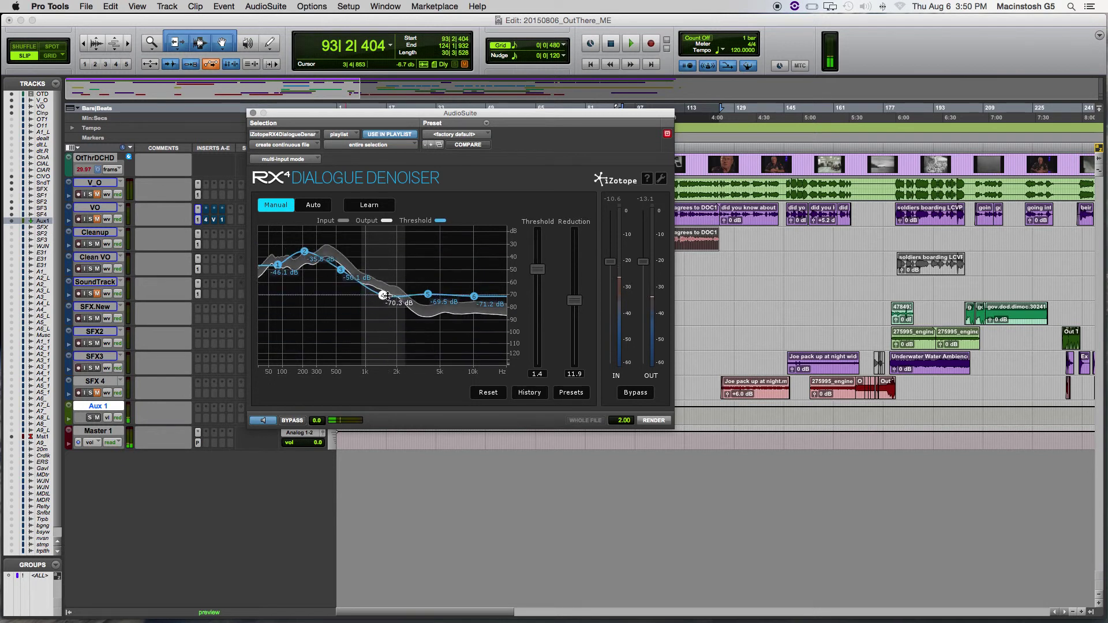
mouse_move(428, 296)
left_mouse_down()
mouse_move(426, 253)
mouse_move(427, 353)
mouse_move(428, 310)
mouse_move(427, 331)
left_mouse_up()
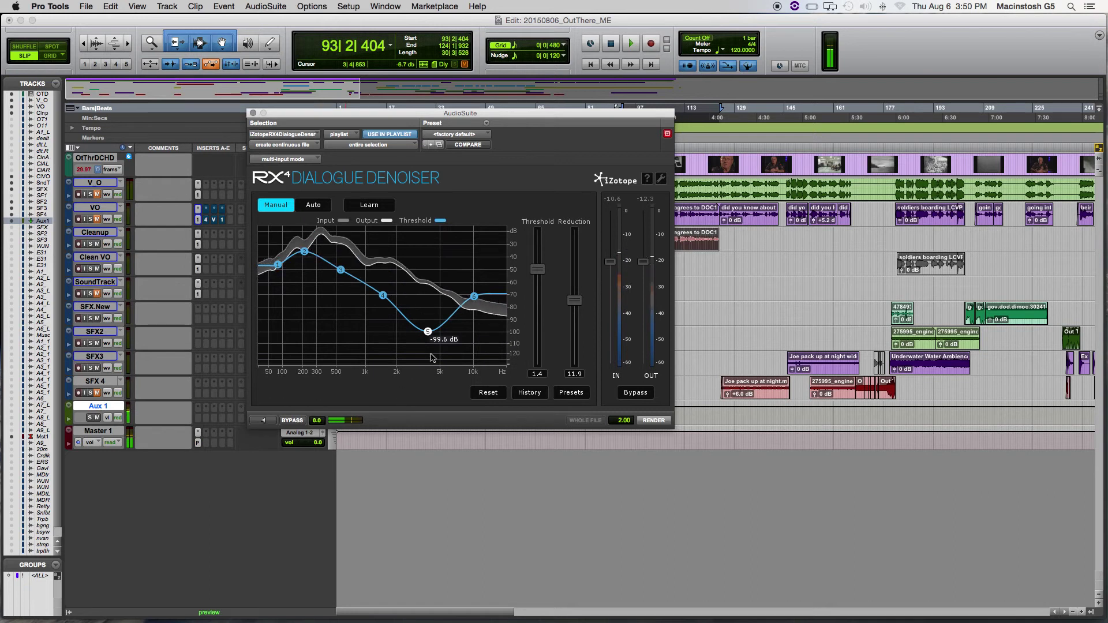
key("space")
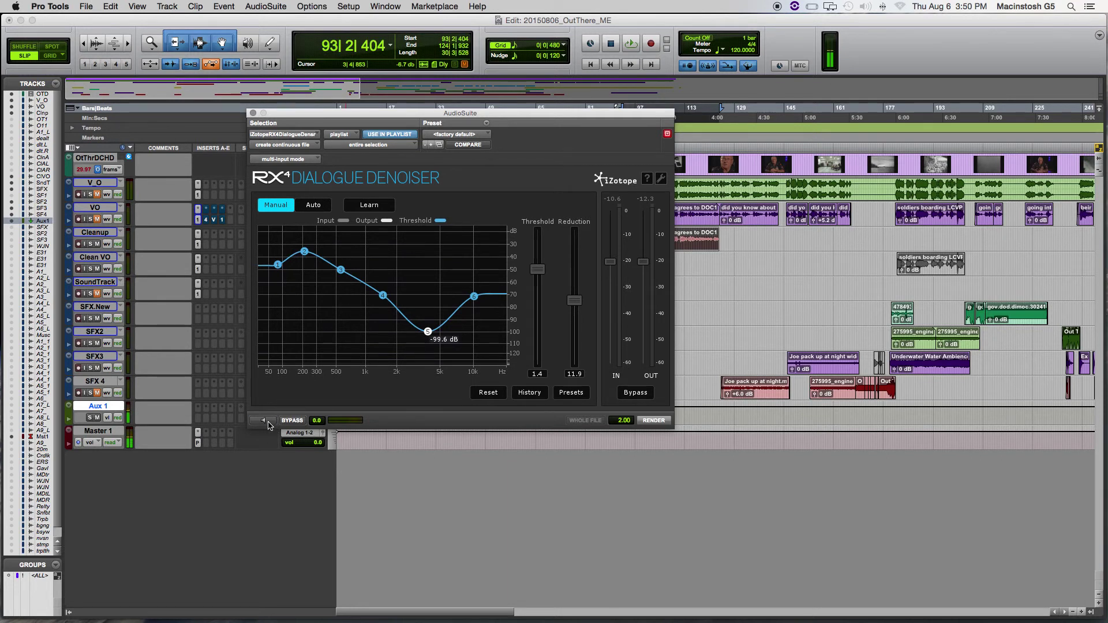
While previewing, set node 5 near -72 dB, node 3 near -83 dB, and threshold to 1.8.
left_click(263, 420)
left_click_drag(427, 331, 428, 291)
left_click_drag(340, 270, 278, 333)
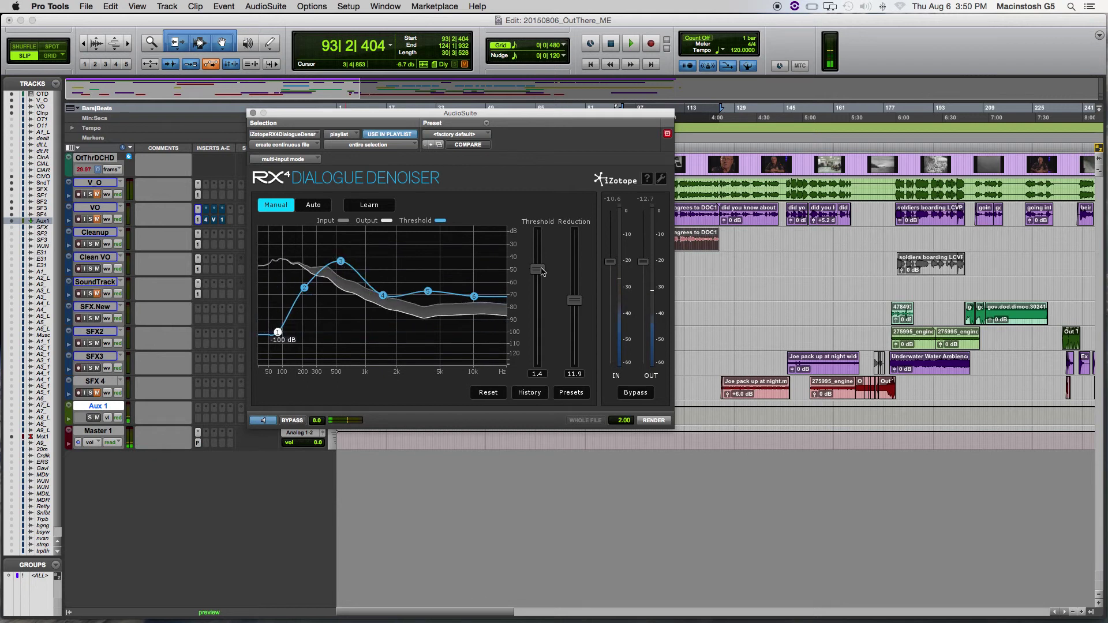
left_click_drag(541, 271, 579, 293)
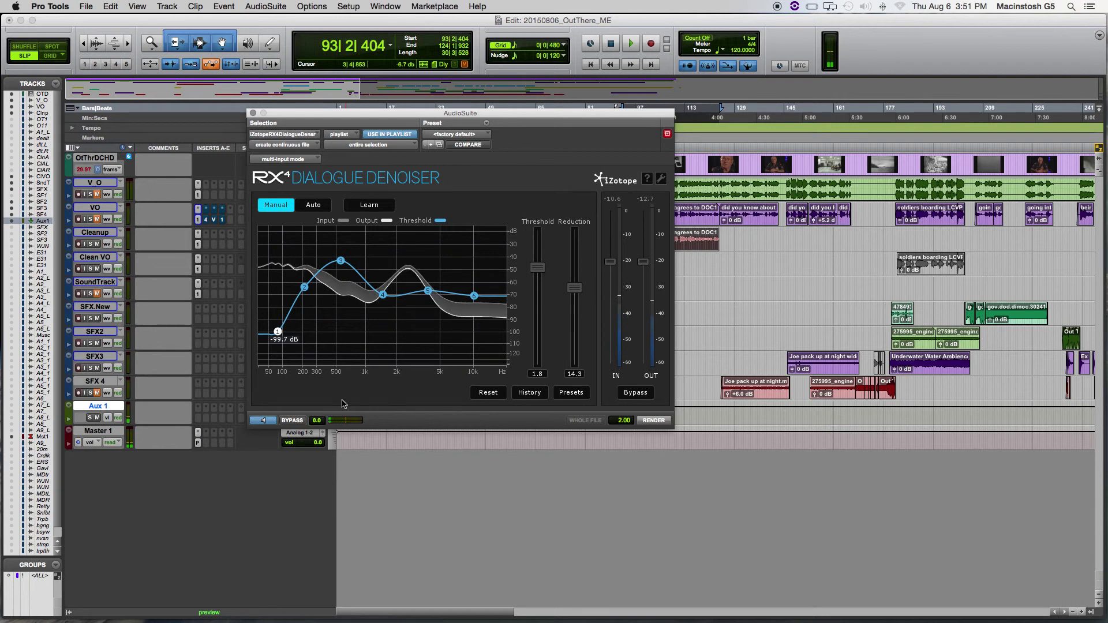
left_click(264, 420)
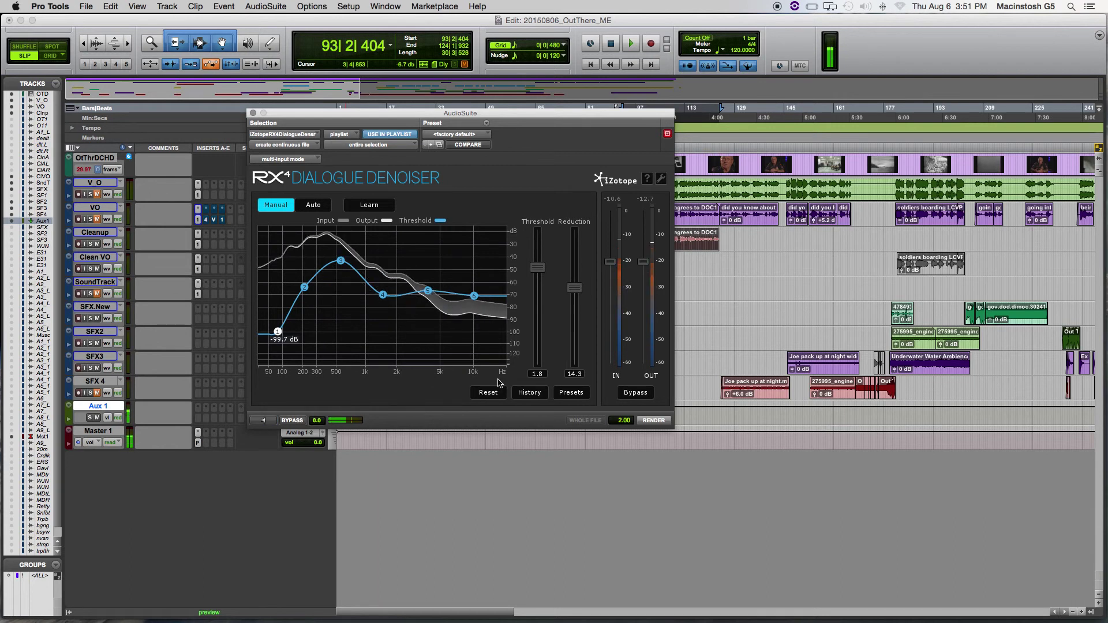
Render the RX4 Dialogue Denoiser (Threshold 1.8, Reduction 14.3) onto the Cleanup track's dialogue clip.
left_click(654, 420)
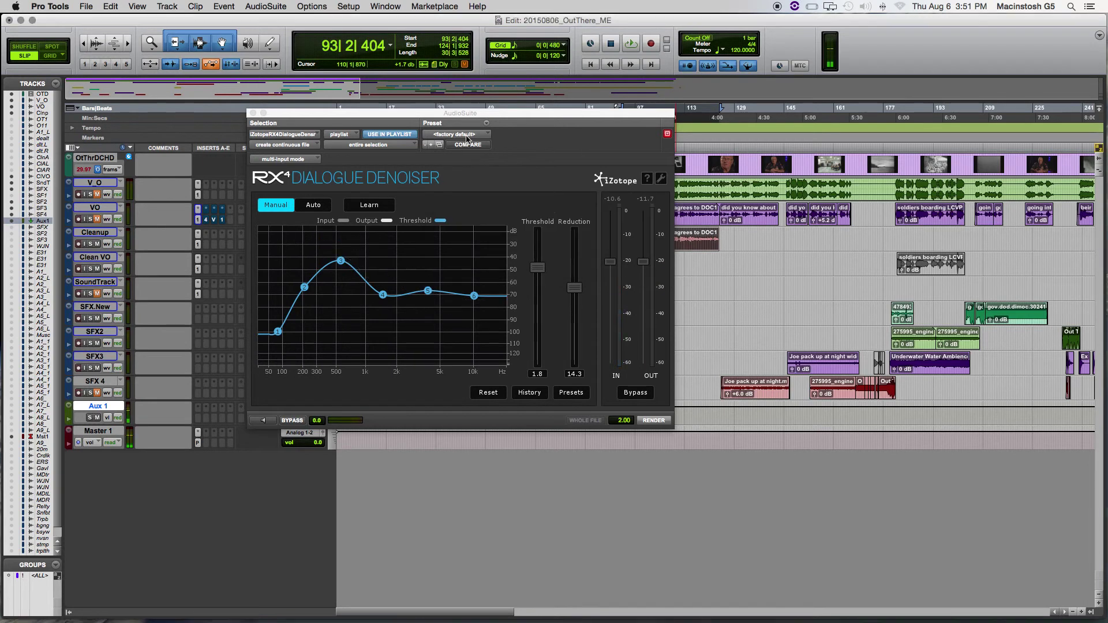
left_click(467, 135)
Save the current denoiser settings as a new preset named 'out there VO'.
left_click(498, 135)
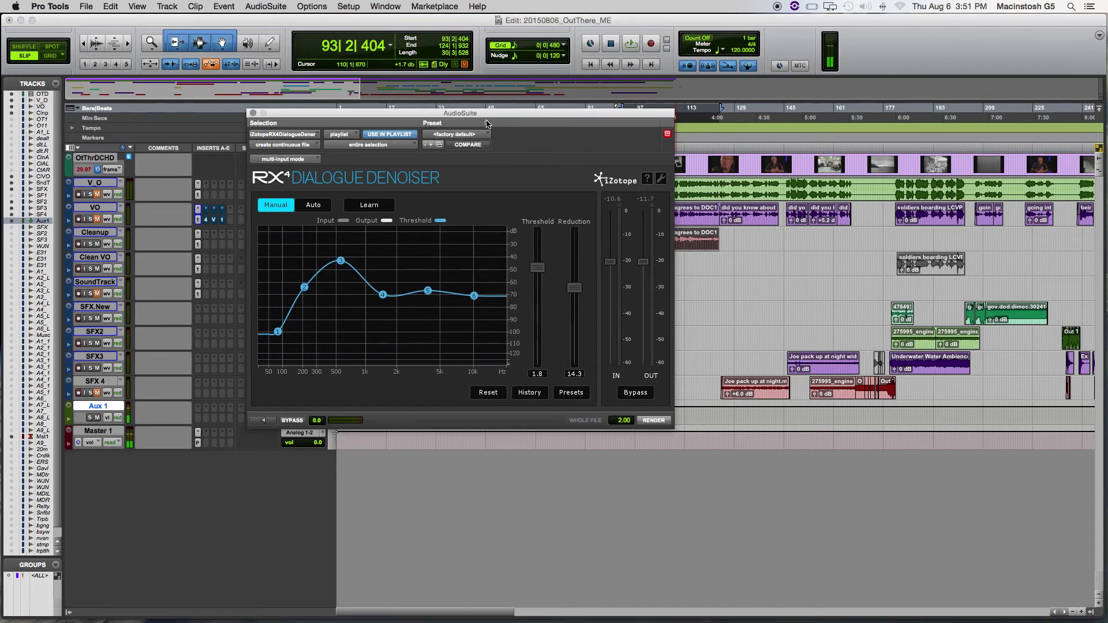
left_click(486, 124)
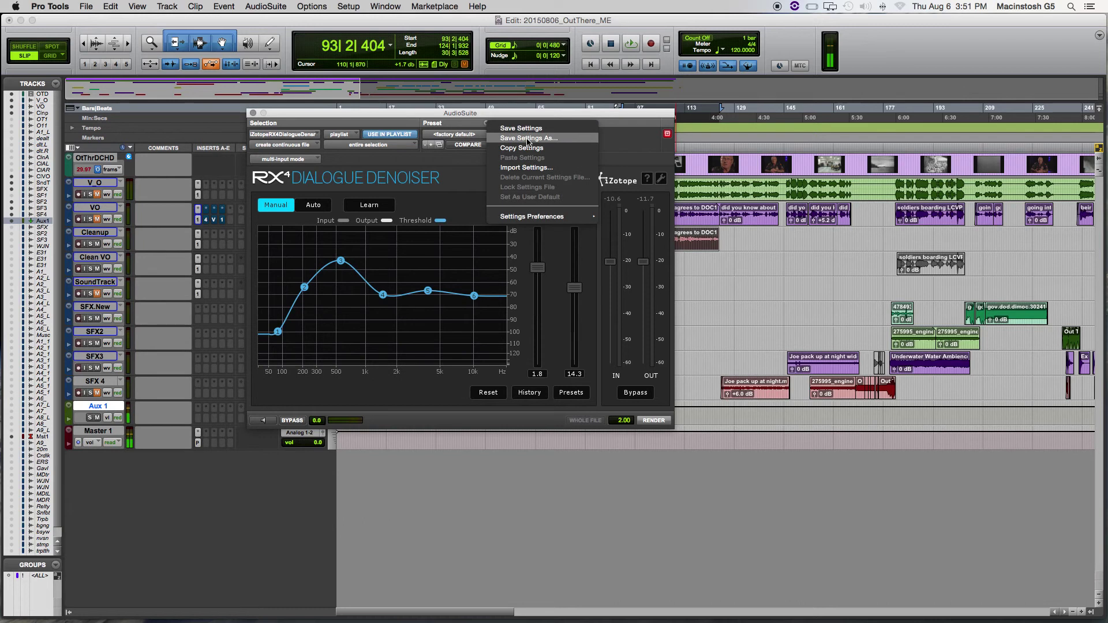
left_click(527, 139)
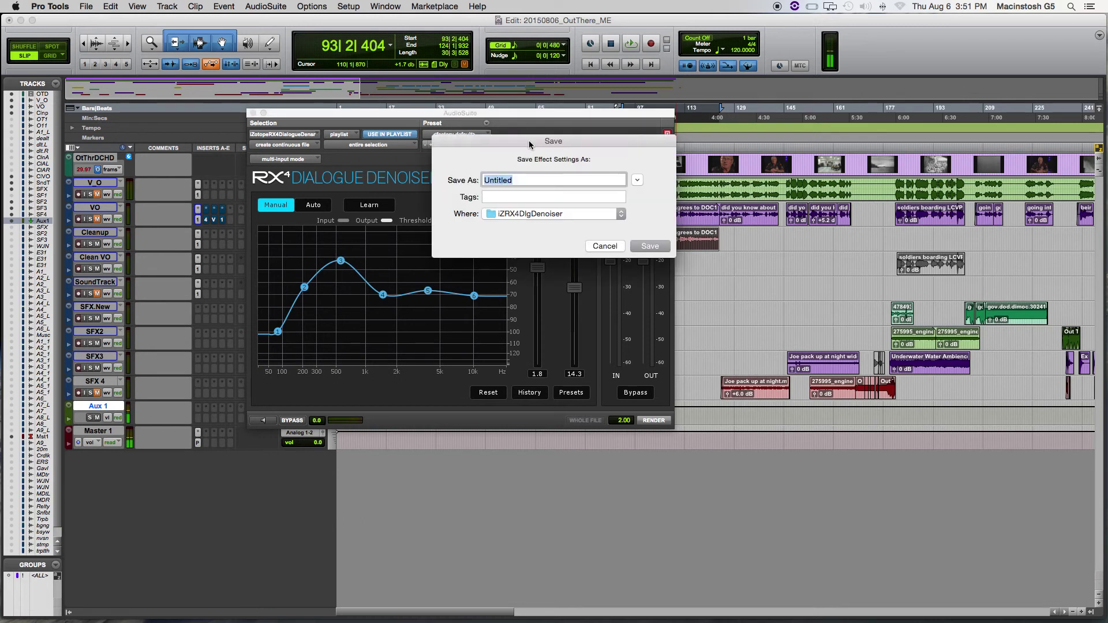
type("out there VO")
key("Return")
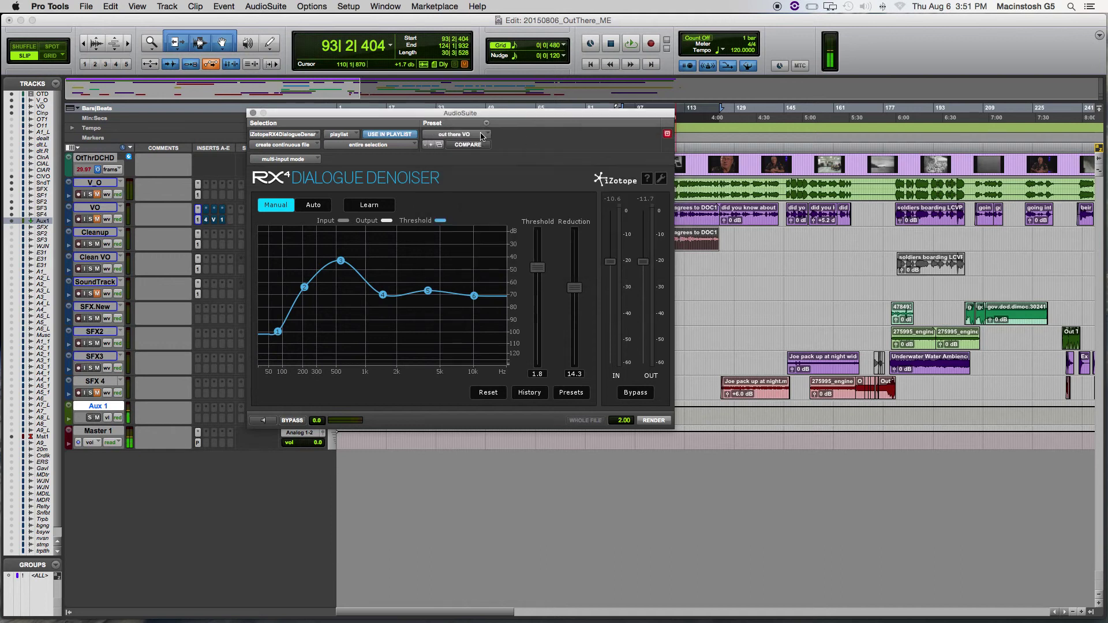
left_click(481, 136)
Switch between the A Good Lie Park Man and out there VO presets to compare them.
left_click(479, 125)
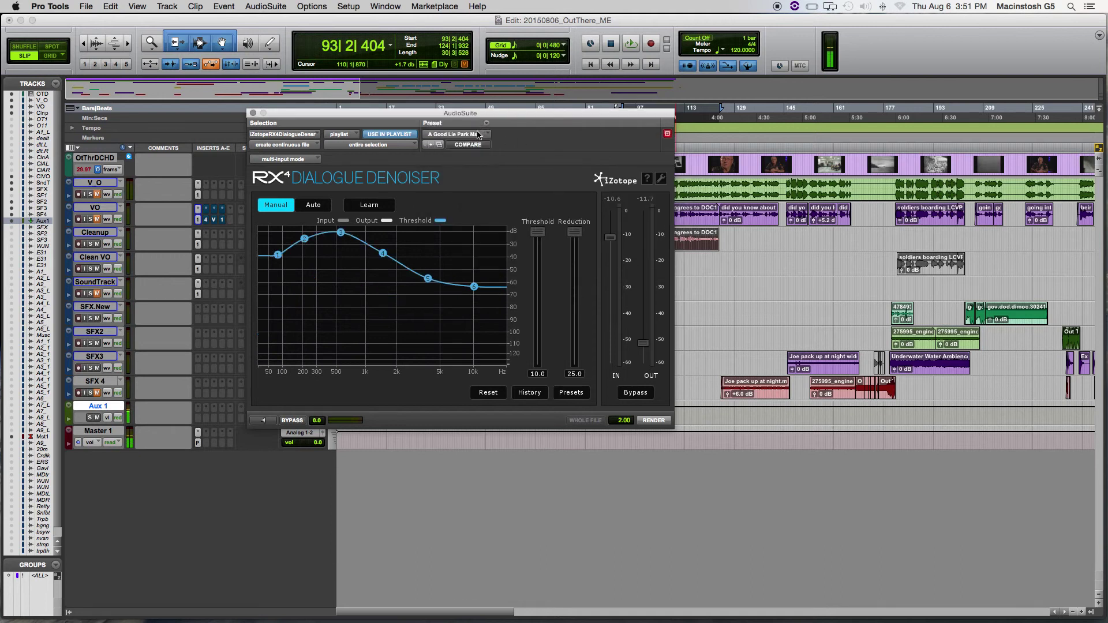
left_click(478, 137)
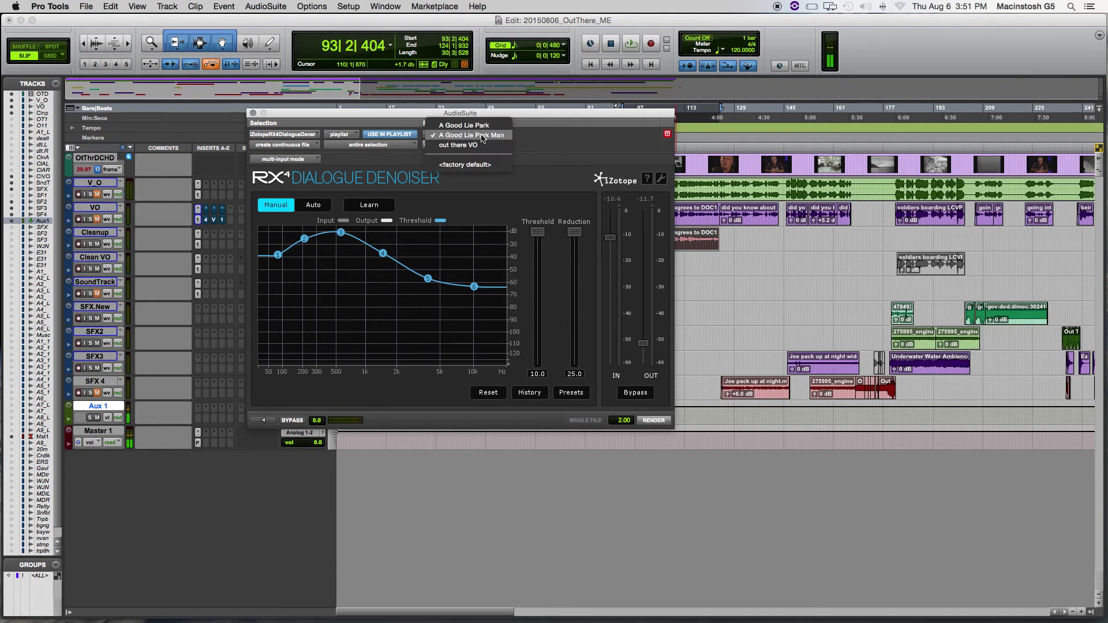
left_click(480, 145)
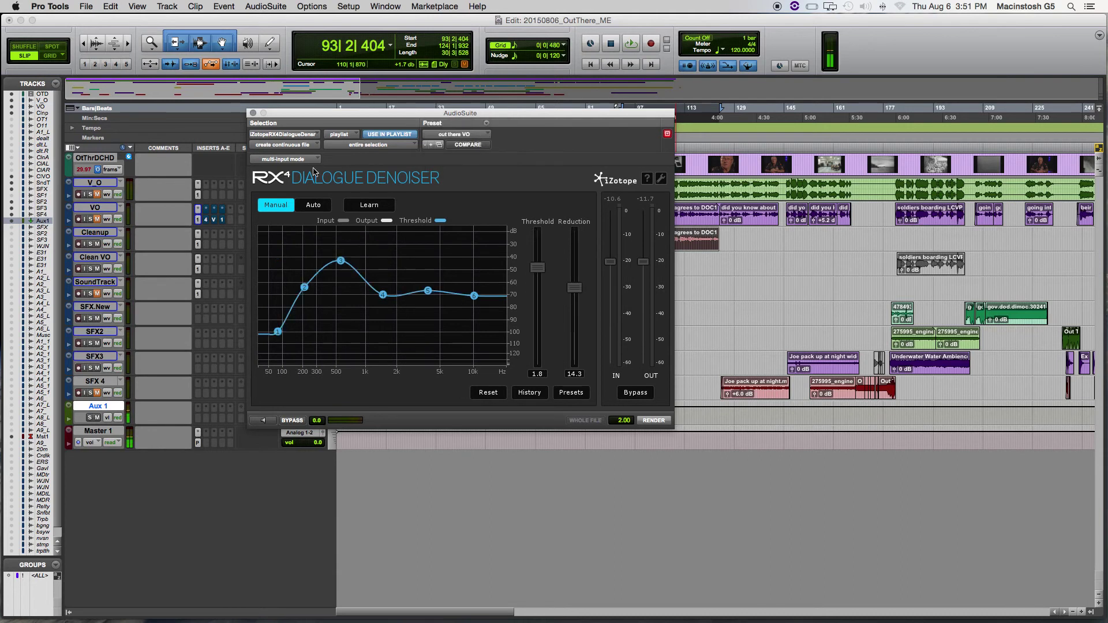
left_click(433, 135)
left_click(434, 126)
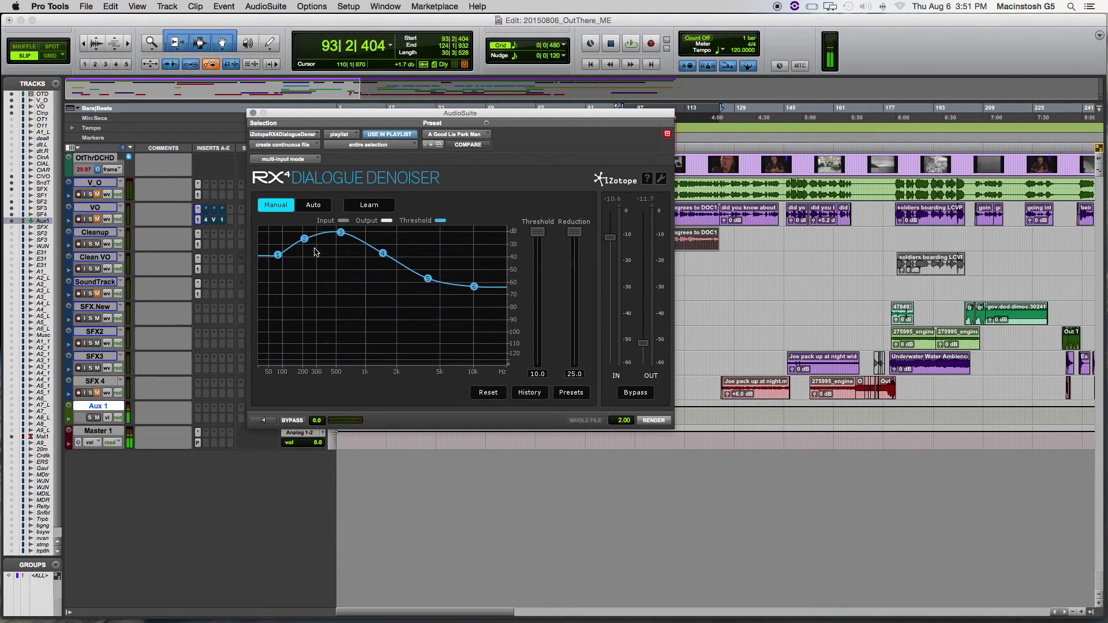
Reload the out there VO preset and close the Dialogue Denoiser window.
mouse_move(305, 241)
left_click(457, 135)
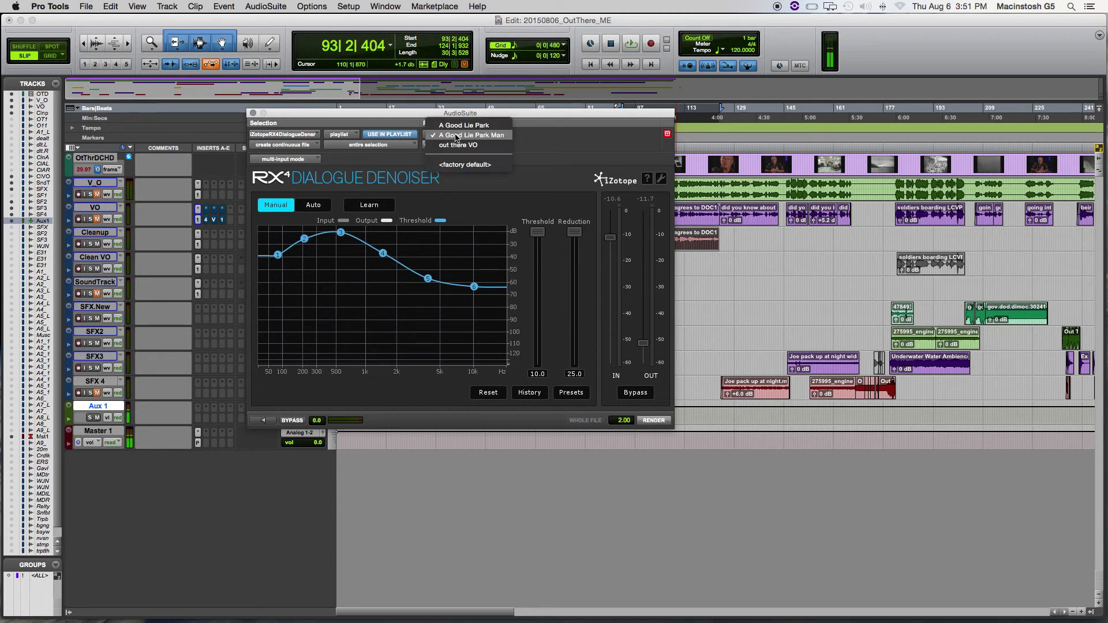
left_click(459, 144)
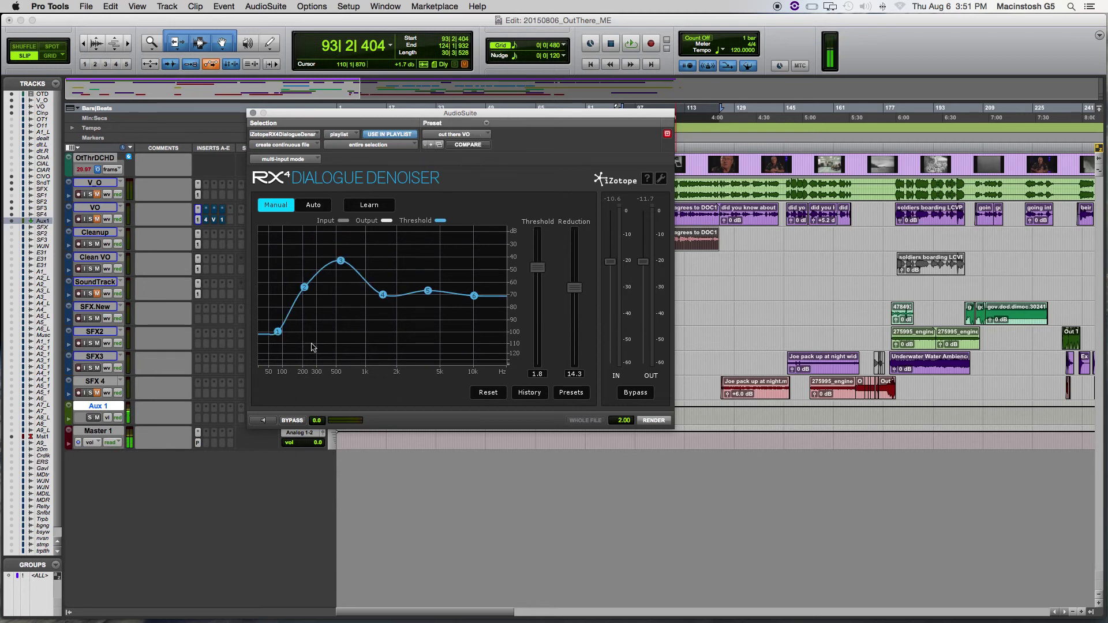
left_click(253, 113)
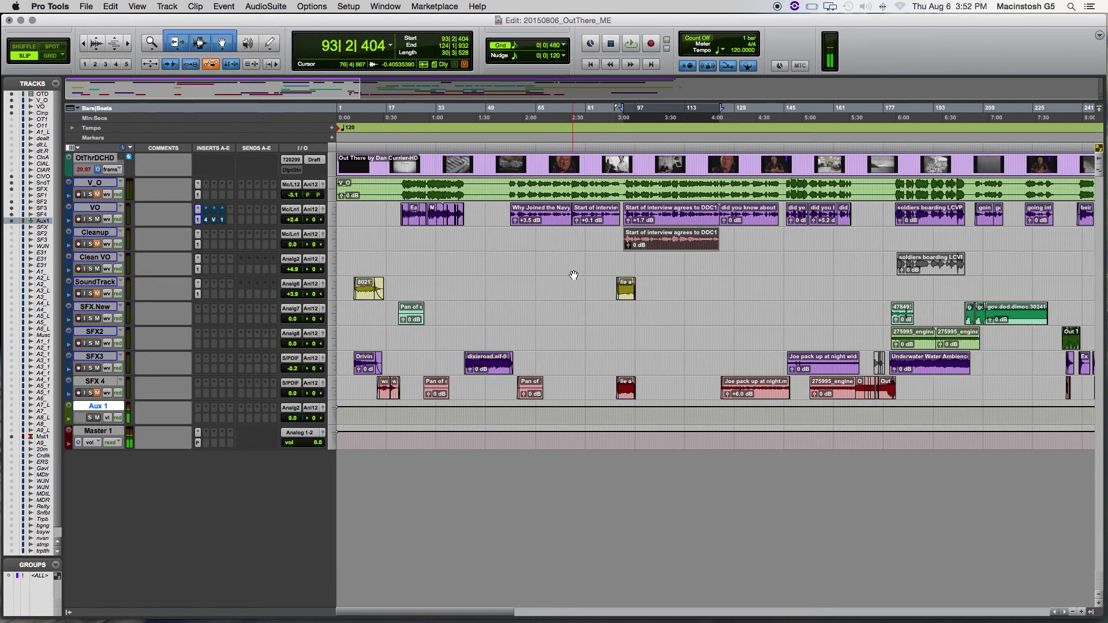
key("space")
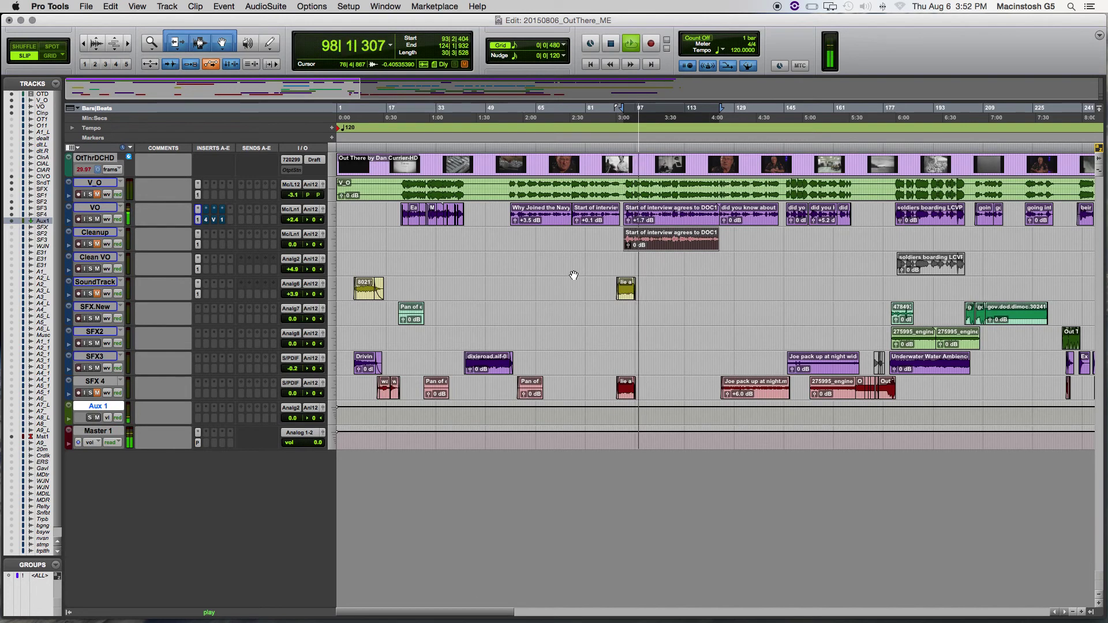
key("space")
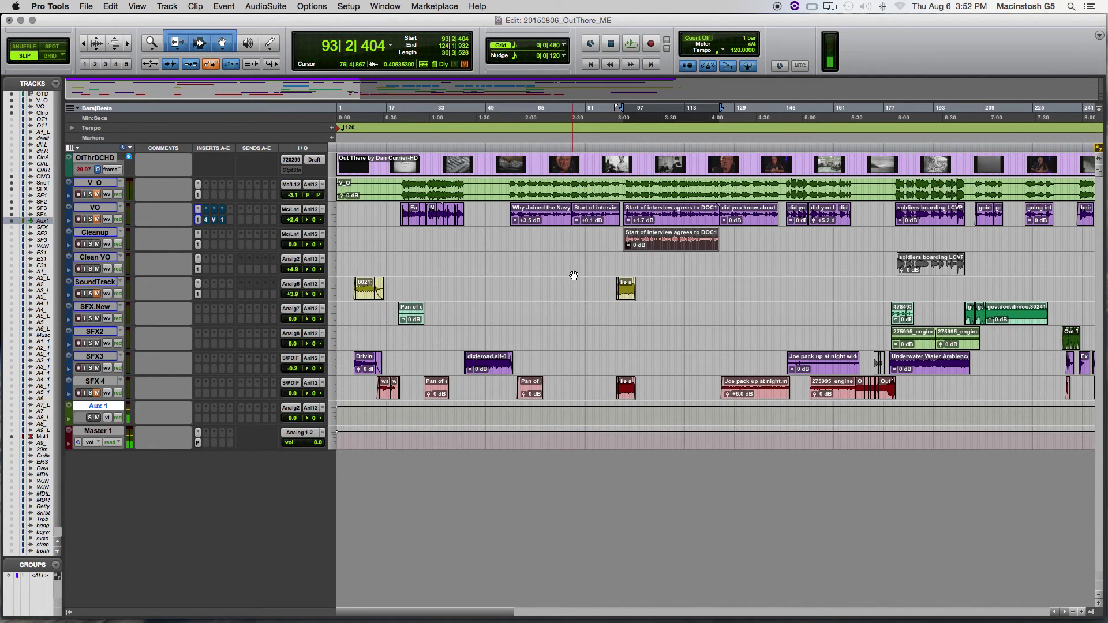
key("space")
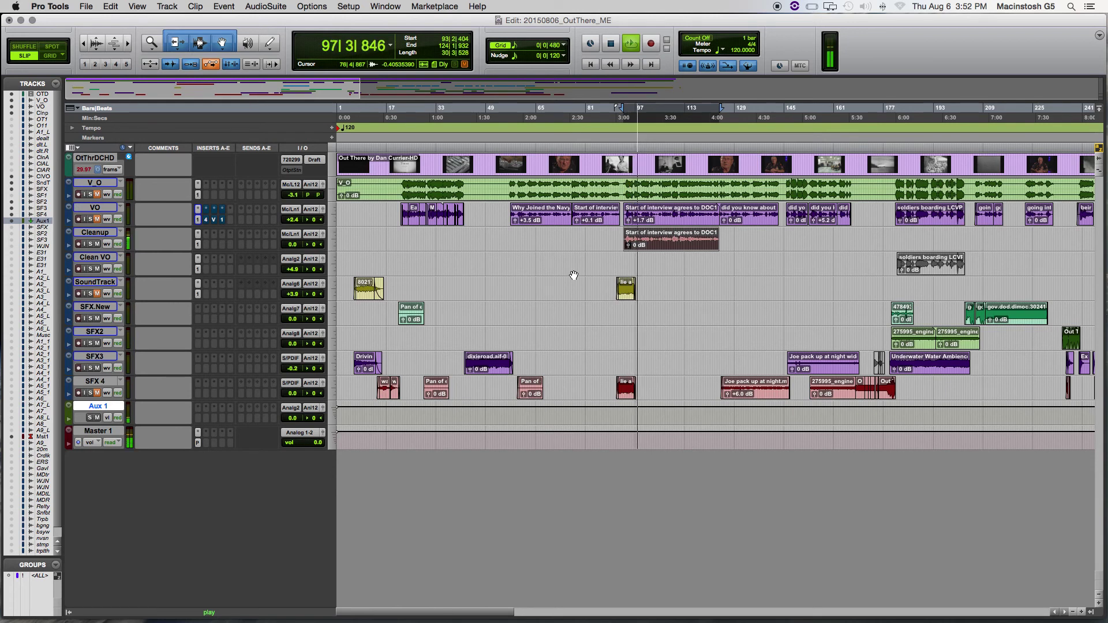
key("space")
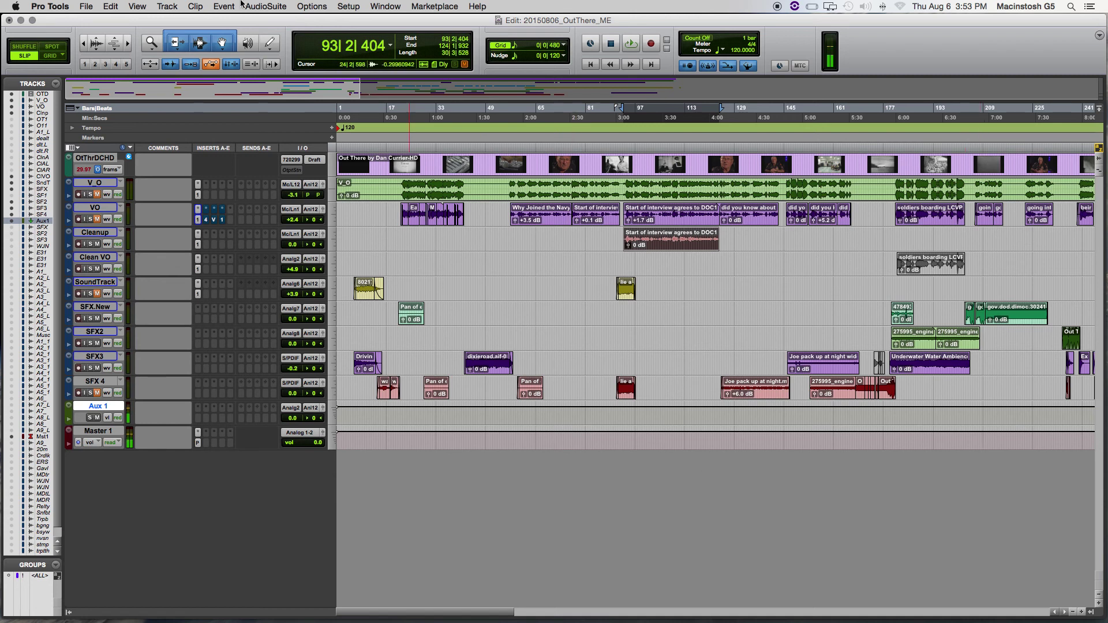
left_click(261, 7)
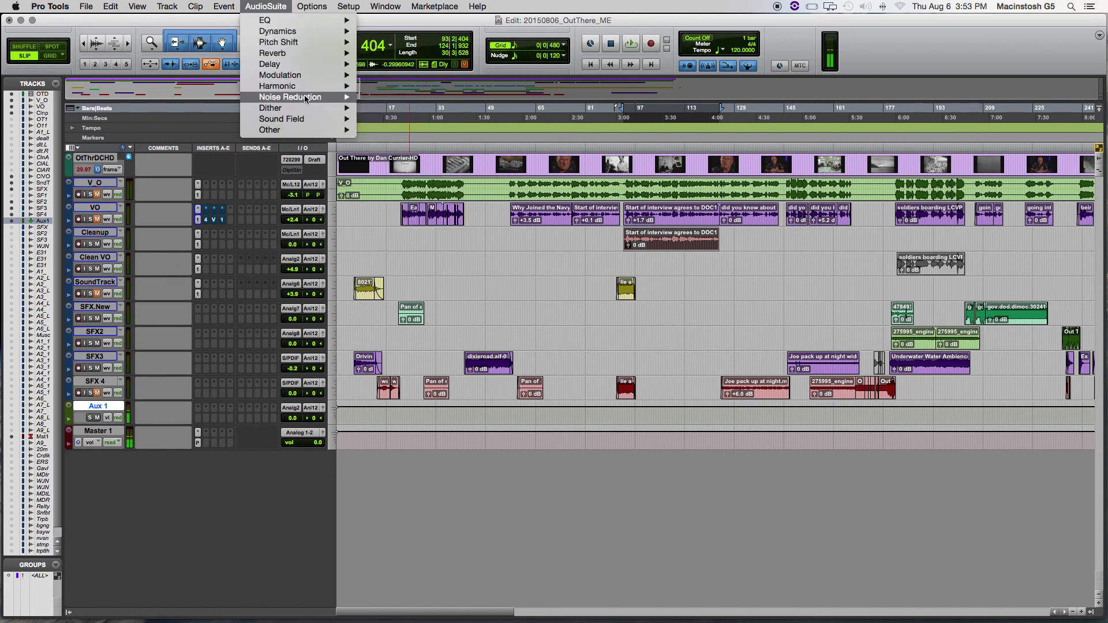
mouse_move(306, 98)
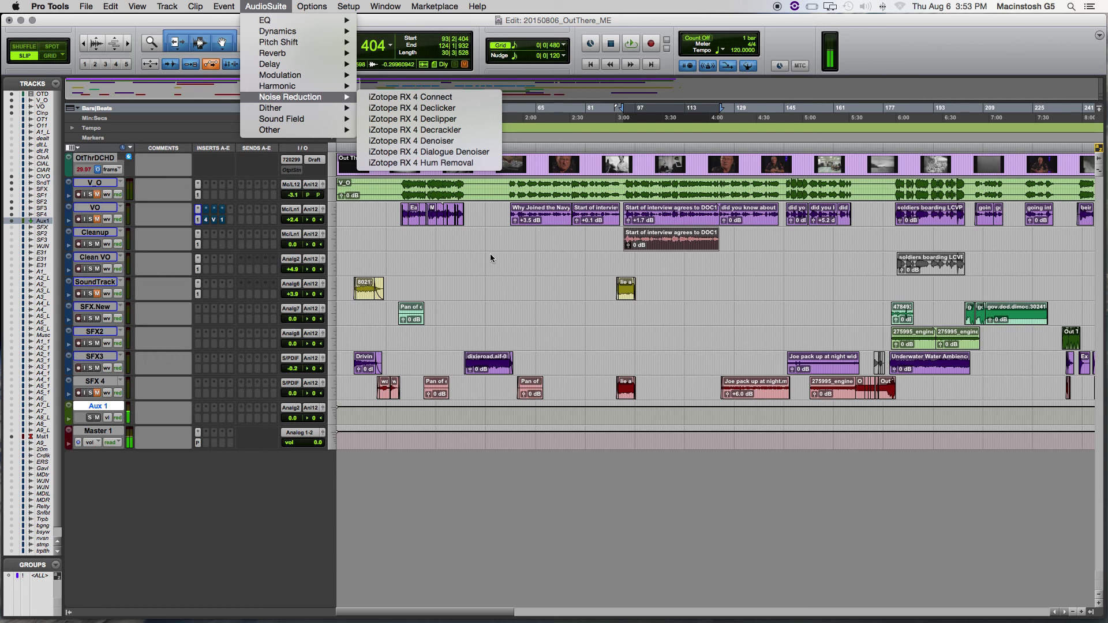
left_click(513, 274)
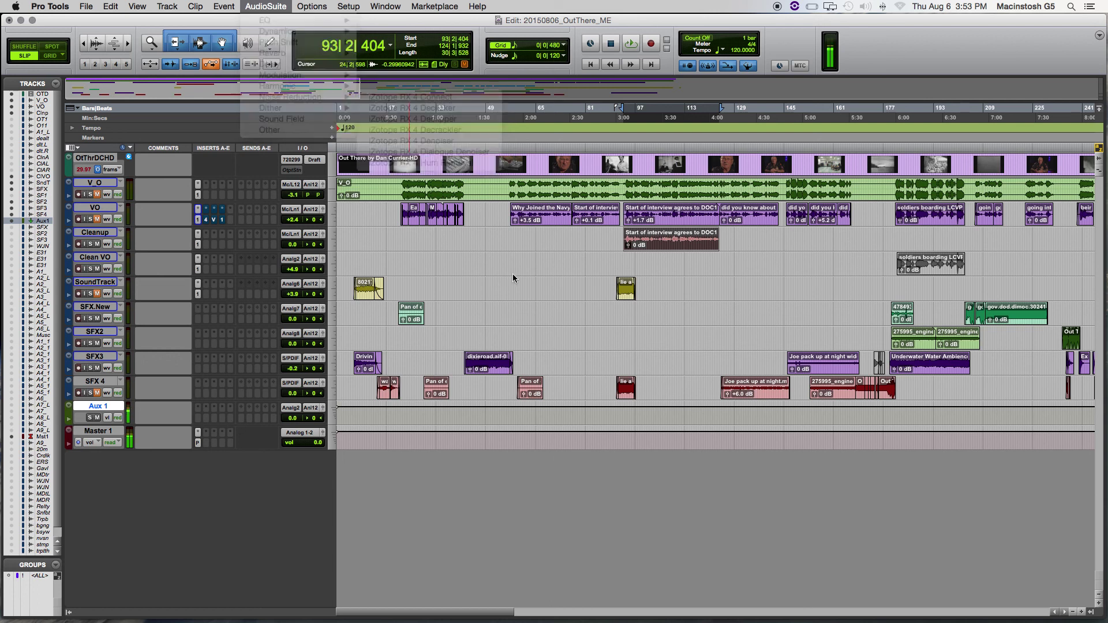